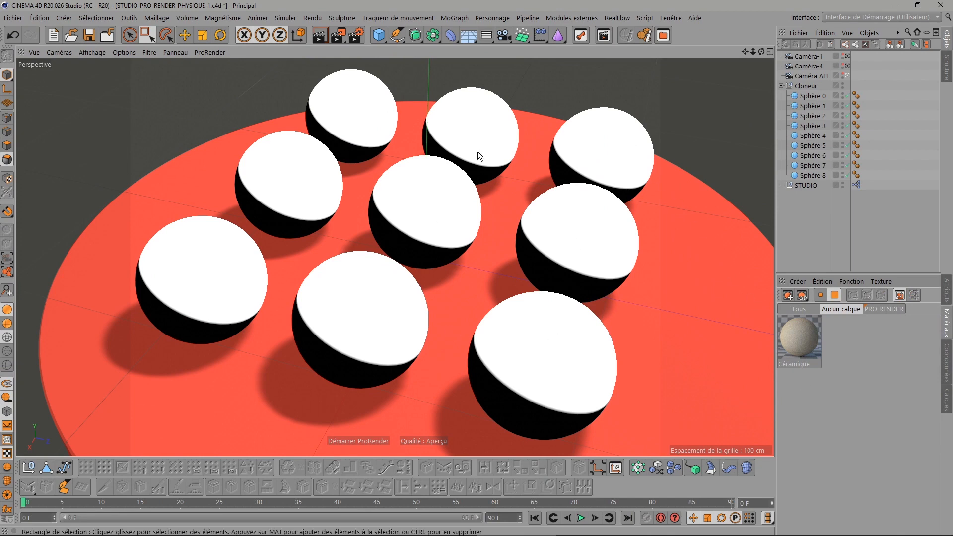
Step: Duplicate the Céramique material eight times so that there are nine copies, one for each sphere
left_click(803, 341)
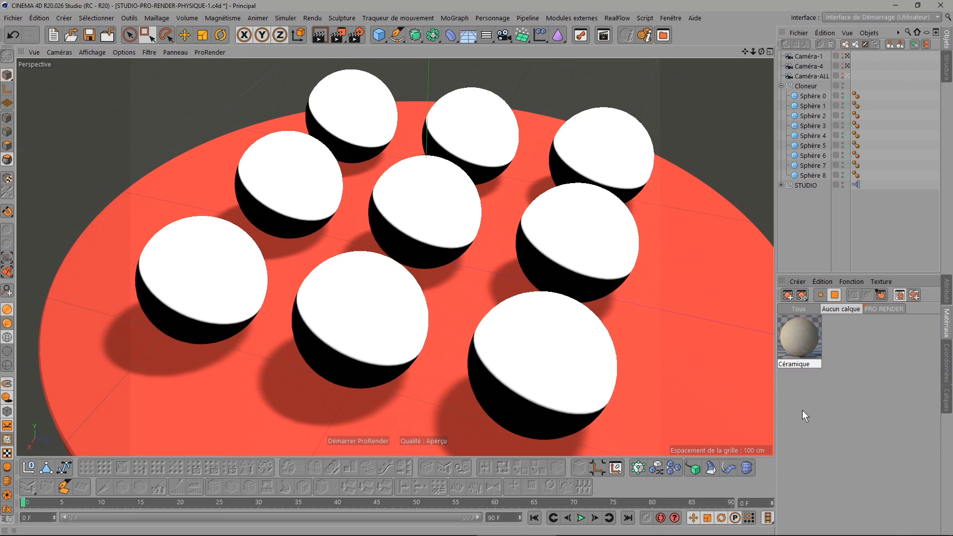
key("ctrl+v")
key("ctrl+v")
key("ctrl+v")
key("ctrl+v")
key("ctrl+v")
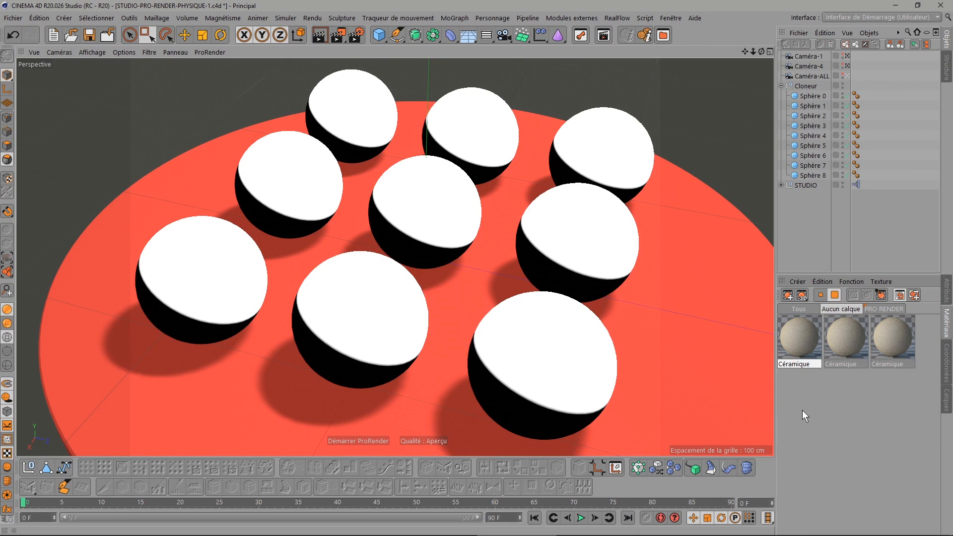
key("ctrl+v")
key("ctrl+v")
key("ctrl+v")
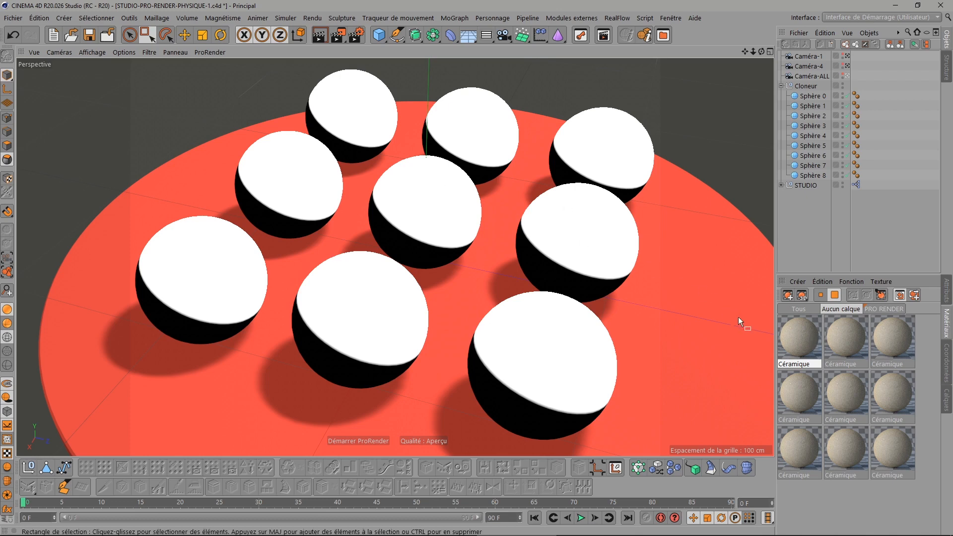
Step: Assign a separate Céramique material to each of the nine spheres, row by row from back to front
left_click_drag(806, 341, 387, 99)
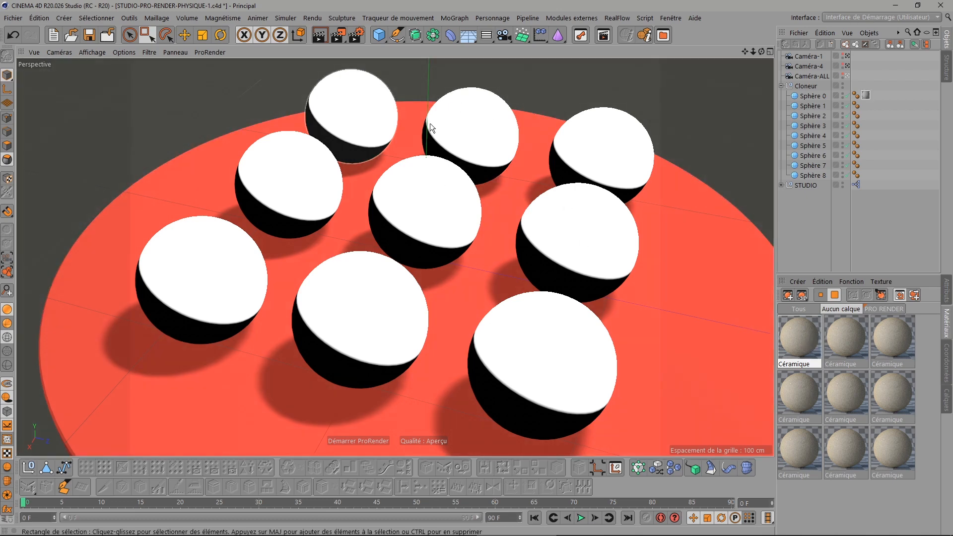
left_click_drag(528, 137, 498, 128)
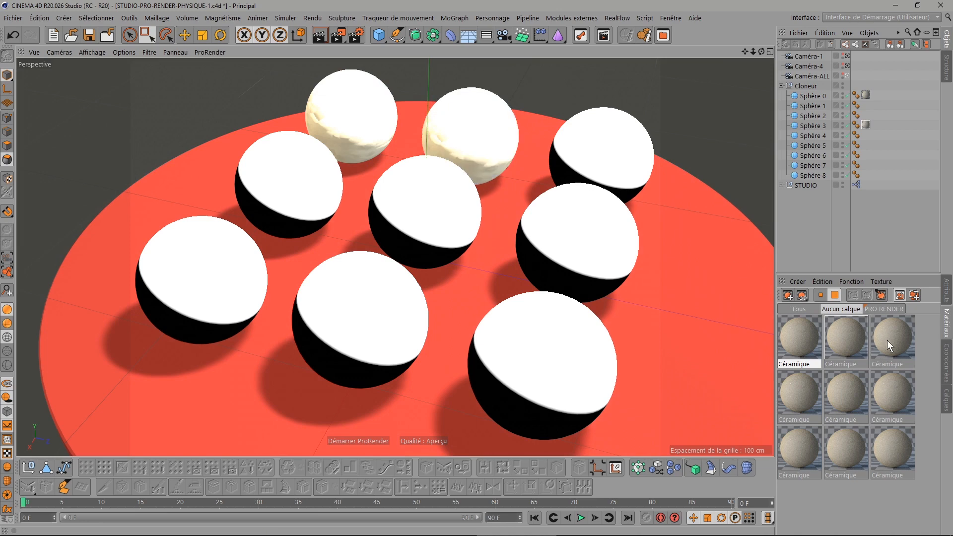
left_click_drag(887, 341, 623, 161)
left_click_drag(800, 395, 296, 191)
left_click_drag(842, 405, 437, 224)
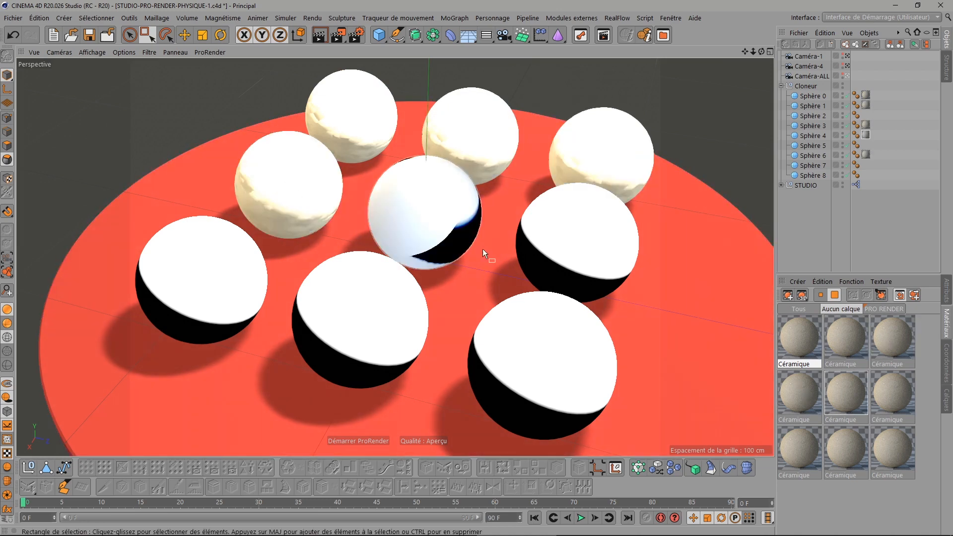
left_click_drag(871, 404, 610, 286)
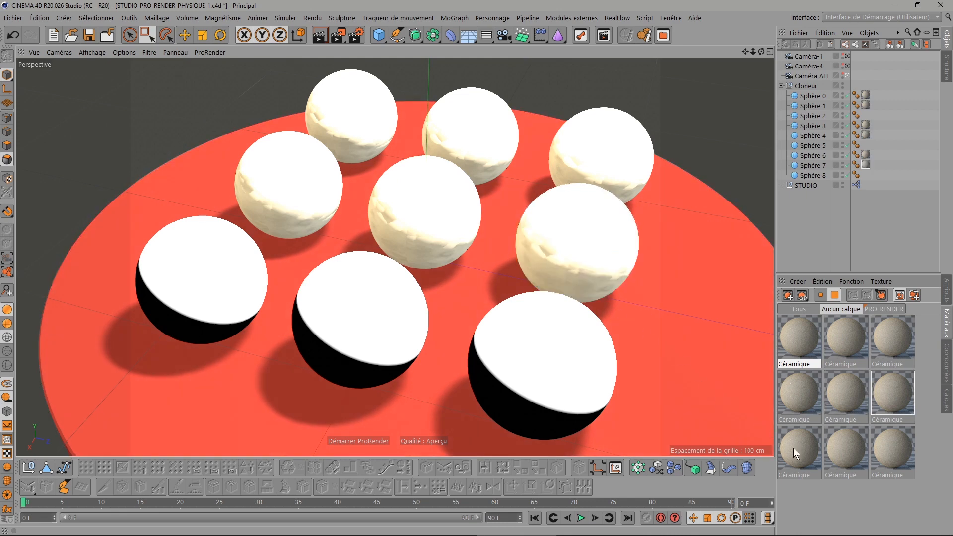
left_click_drag(793, 448, 258, 308)
left_click_drag(859, 460, 392, 350)
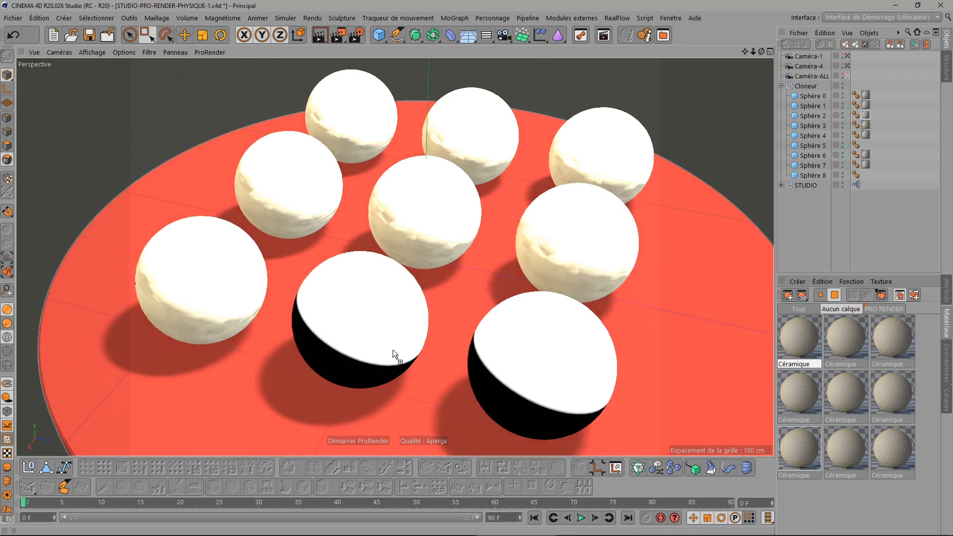
left_click_drag(891, 454, 532, 360)
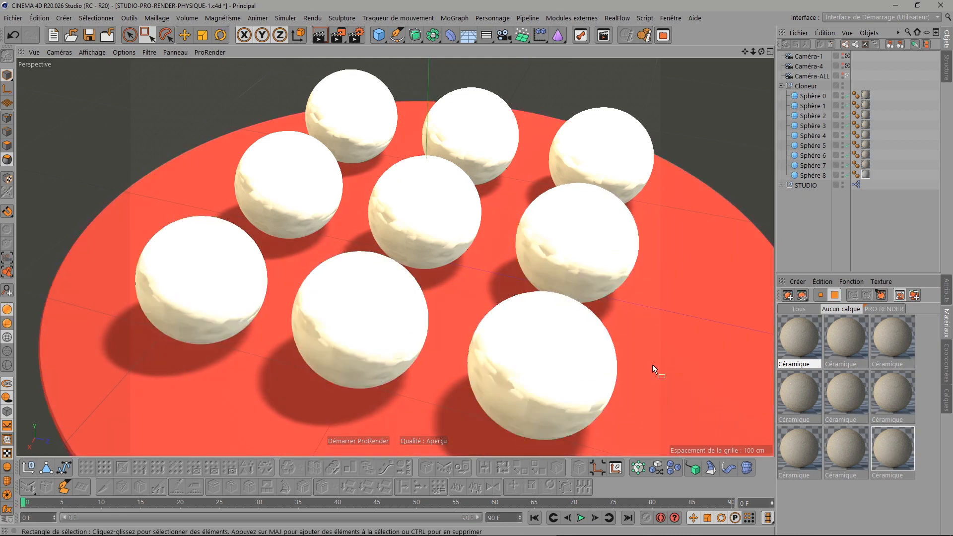
Step: Open the first Céramique material in the editor and examine its Couleur, Réflexion and Variation settings
double_click(804, 343)
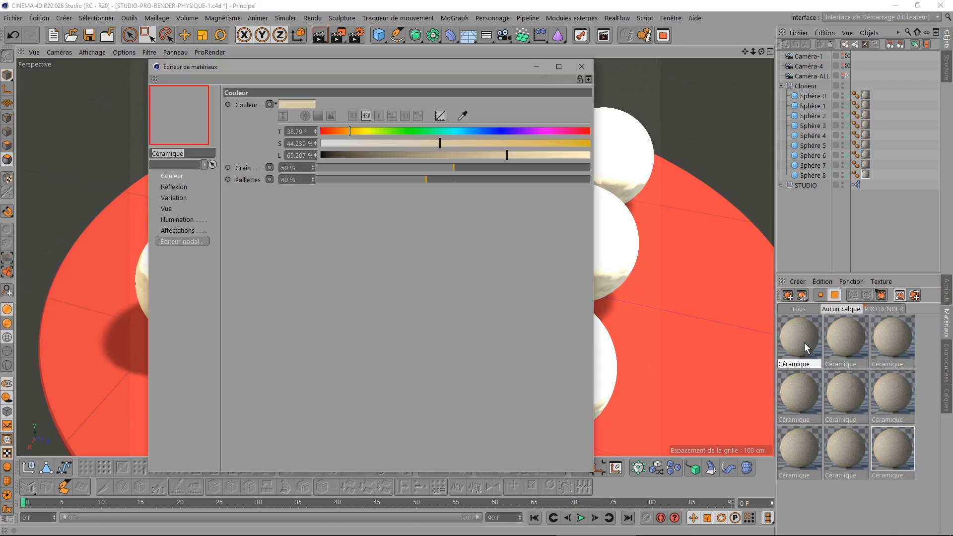
left_click_drag(247, 71, 307, 76)
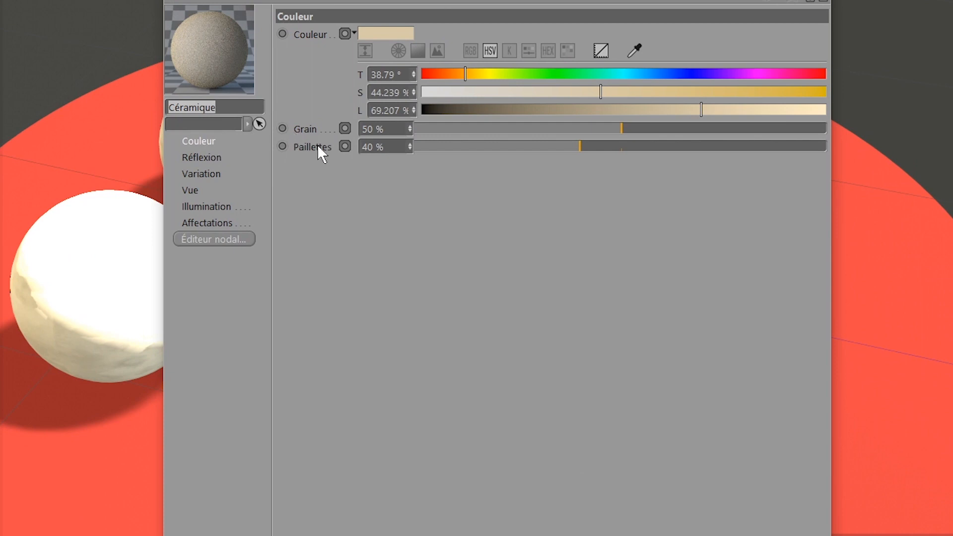
left_click(206, 157)
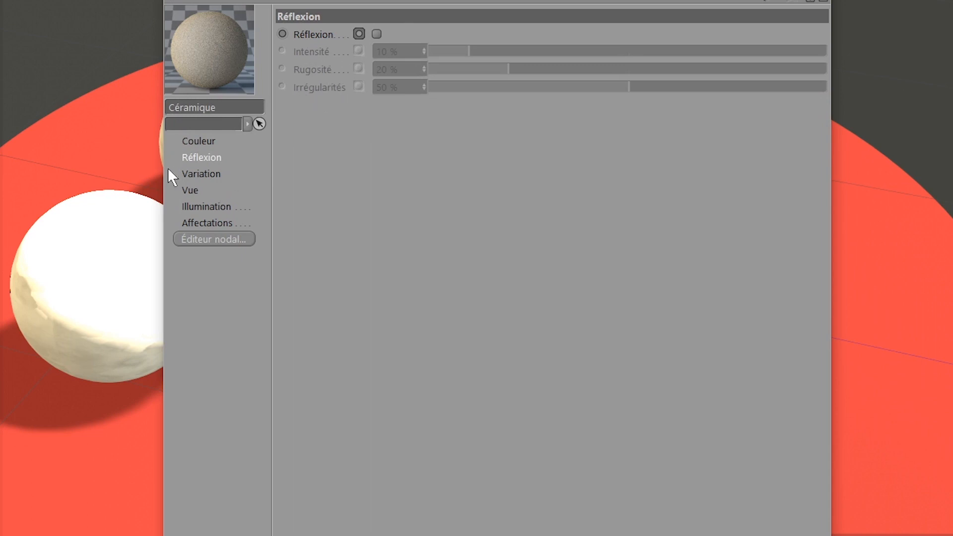
left_click(204, 173)
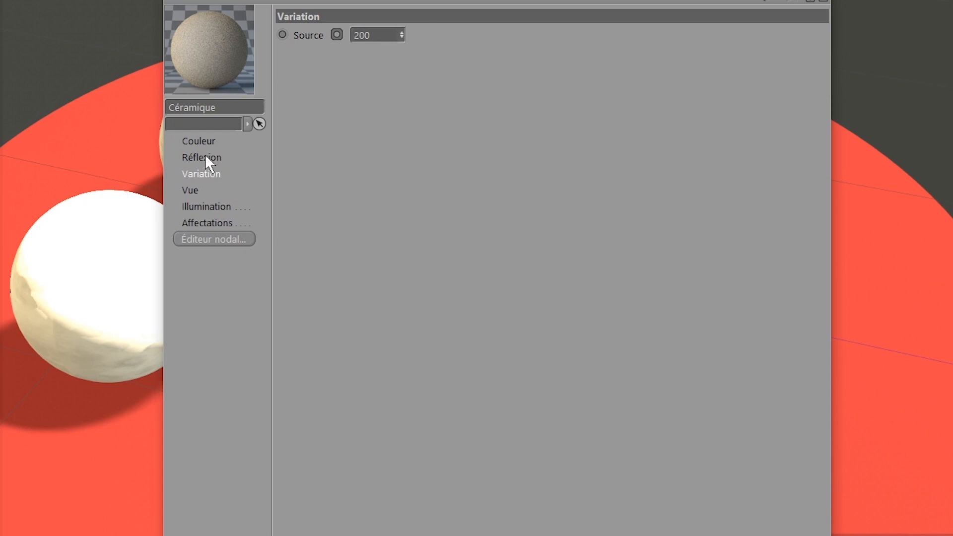
left_click(205, 157)
left_click(202, 143)
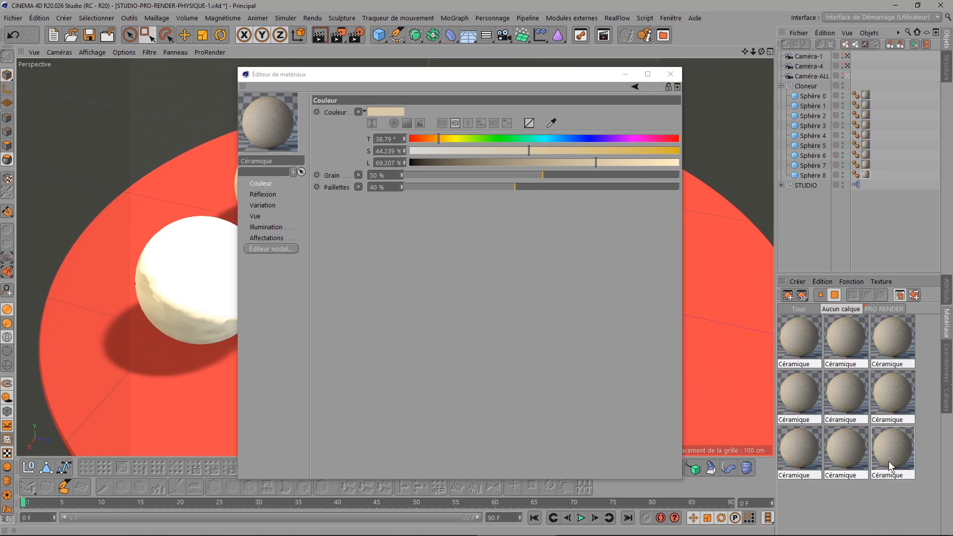
left_click(264, 194)
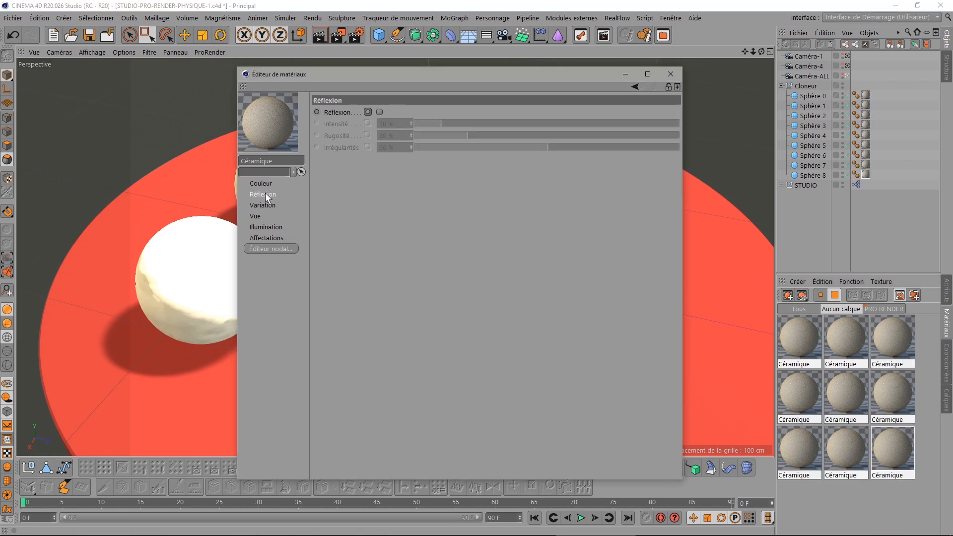
left_click(265, 184)
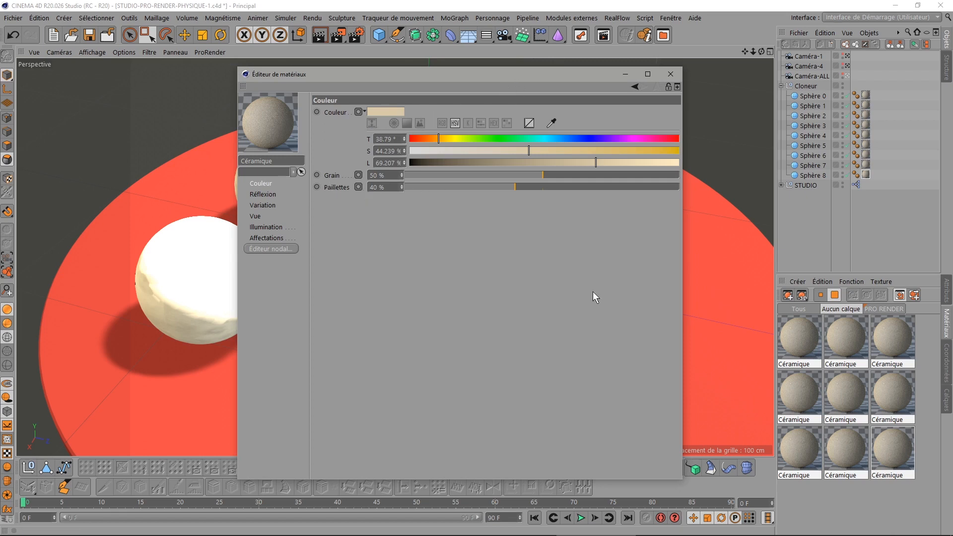
Step: Set Grain to 0 % for the three Céramique materials in the first row
left_click(800, 342)
left_click(846, 340, "ctrl")
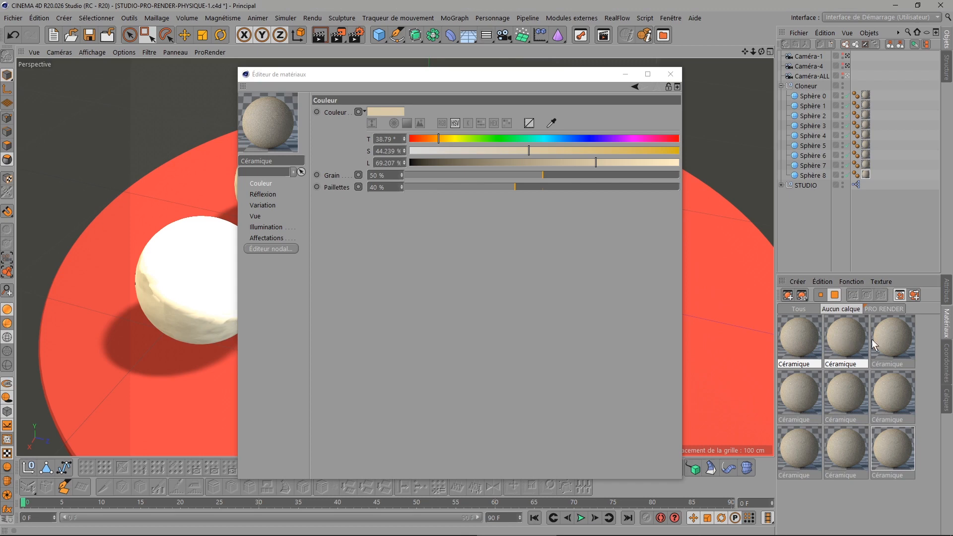
left_click(885, 337, "ctrl")
left_click_drag(386, 175, 335, 174)
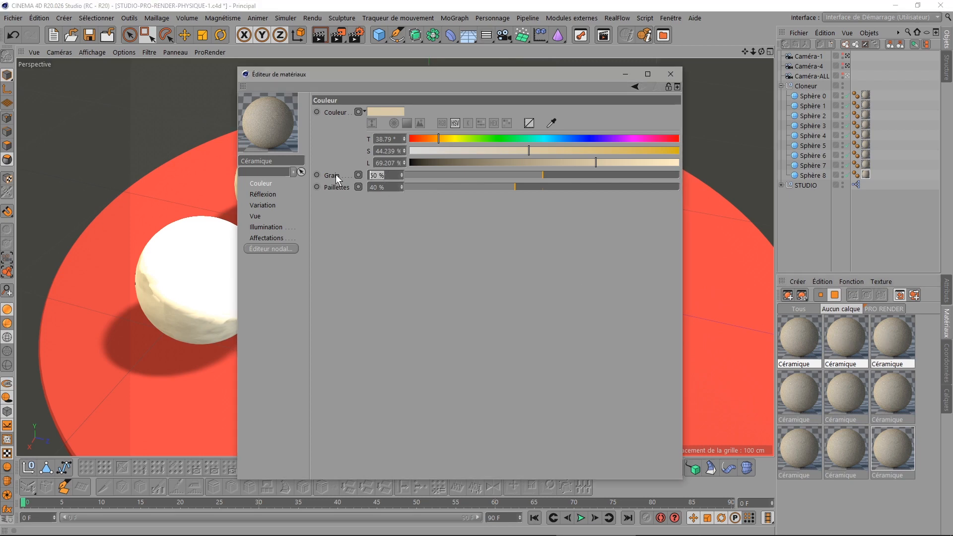
type("0")
key("Return")
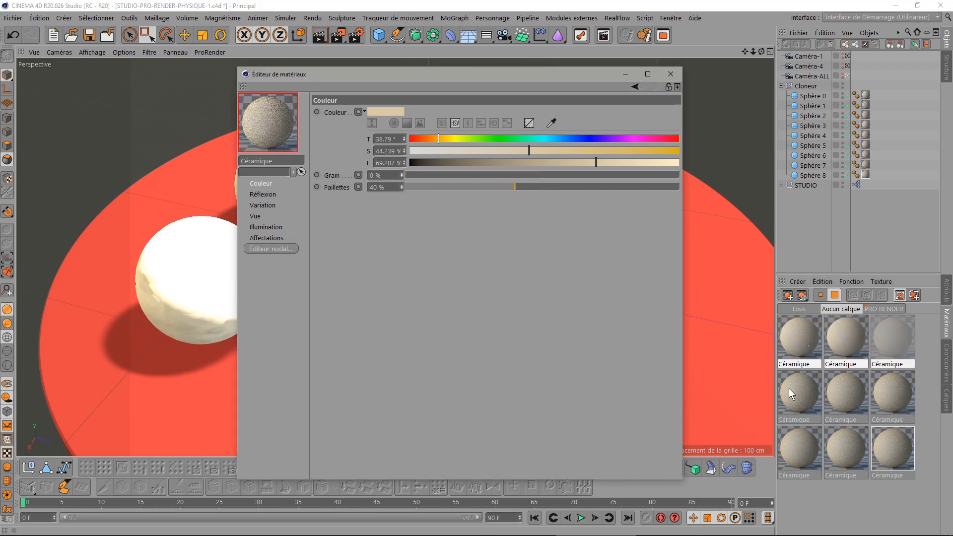
Step: Check the Grain of the second-row materials and set Grain to 100 % for the three third-row materials
left_click(789, 389)
left_click(841, 396, "ctrl")
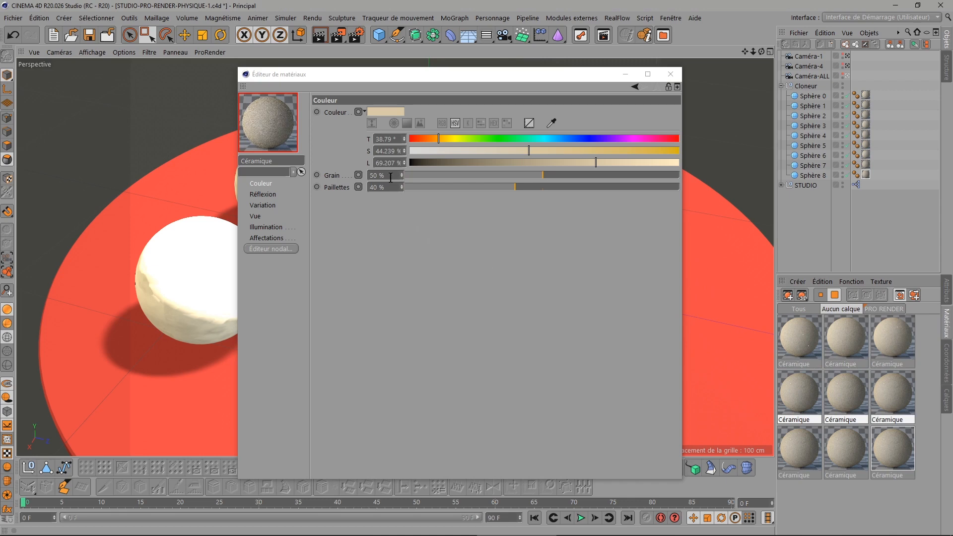
left_click(799, 453)
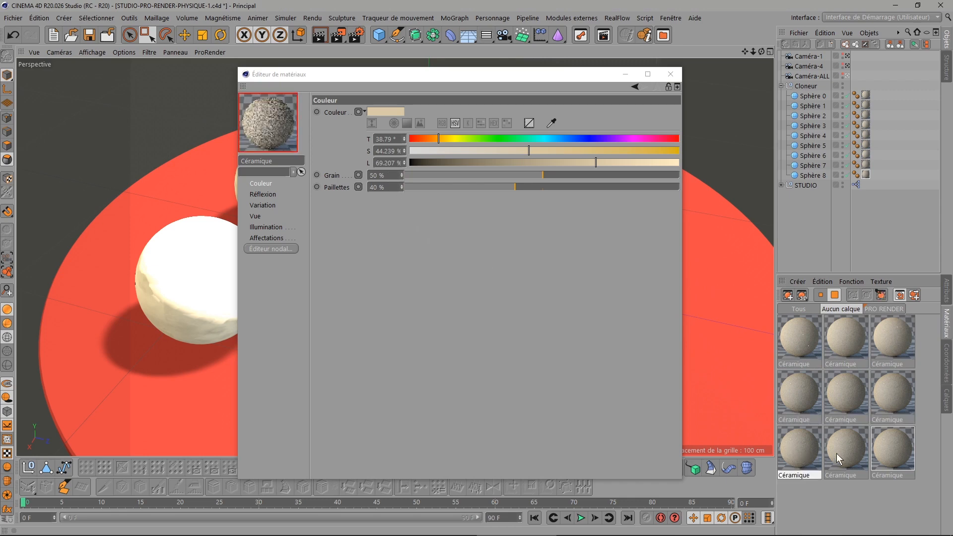
left_click(839, 452, "ctrl")
left_click(874, 455, "ctrl")
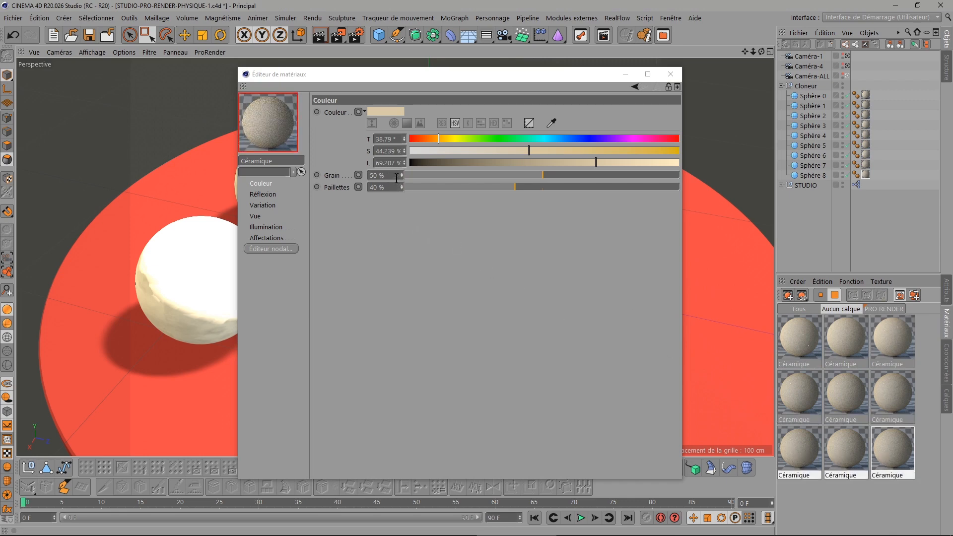
left_click_drag(398, 177, 305, 176)
type("100")
key("Return")
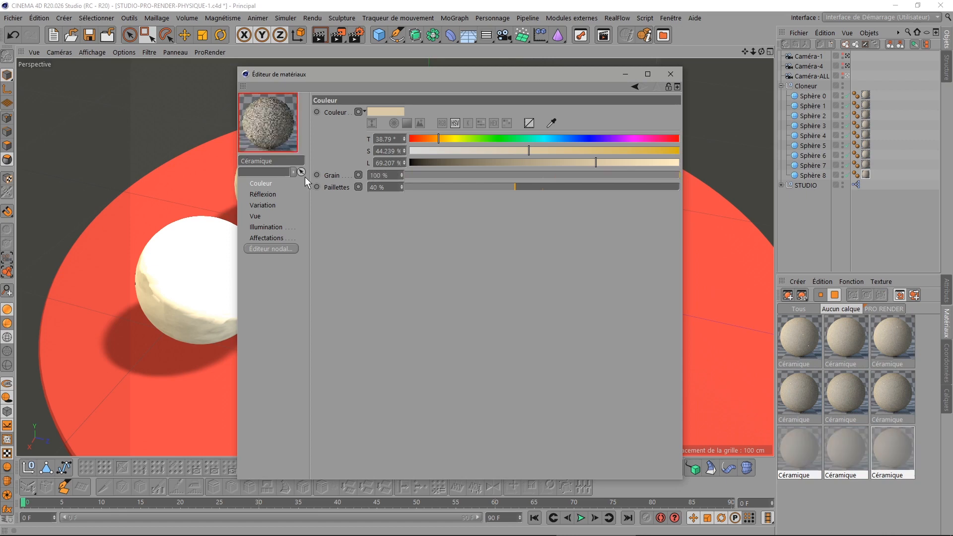
Step: Set Paillettes to 0 % for the three Céramique materials in the first column
left_click(788, 328)
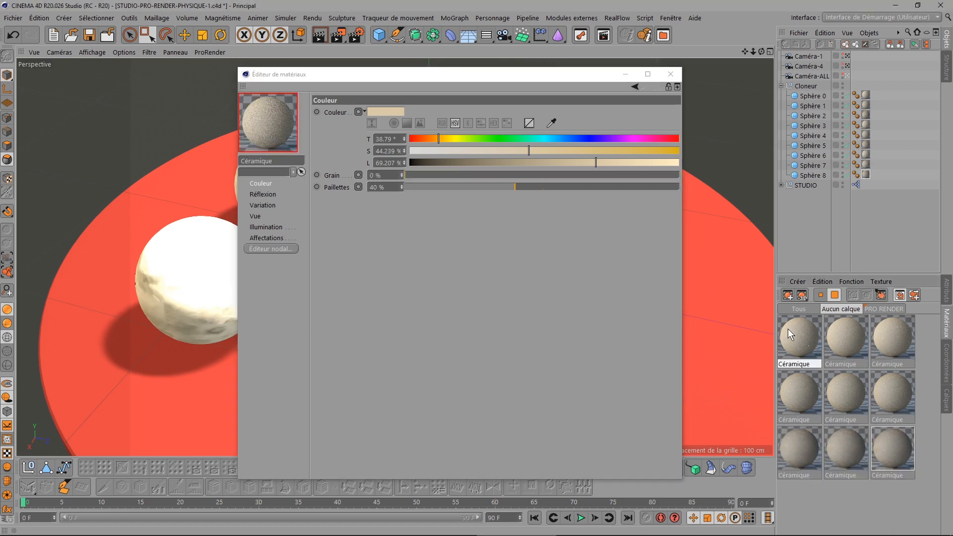
left_click(792, 397, "ctrl")
left_click(794, 436, "ctrl")
left_click_drag(387, 187, 304, 189)
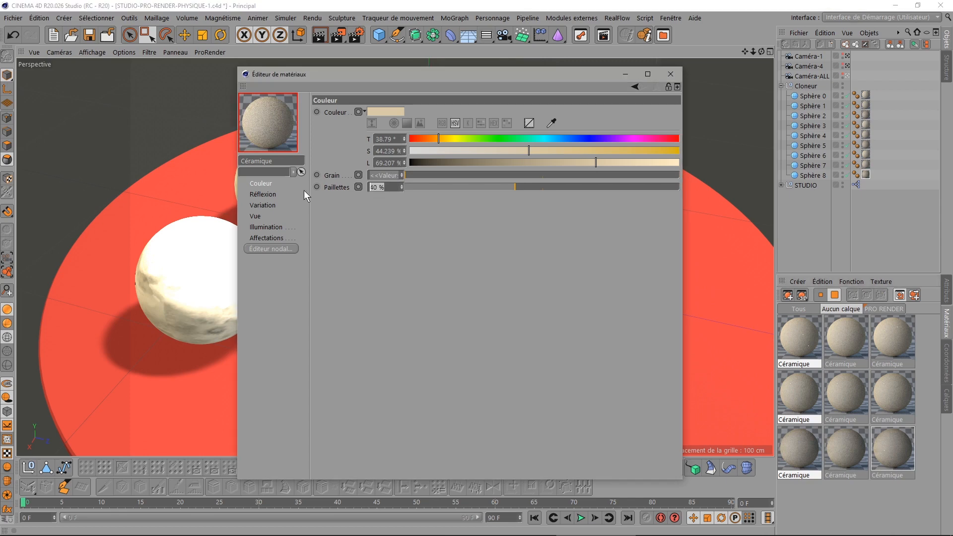
type("0")
key("Return")
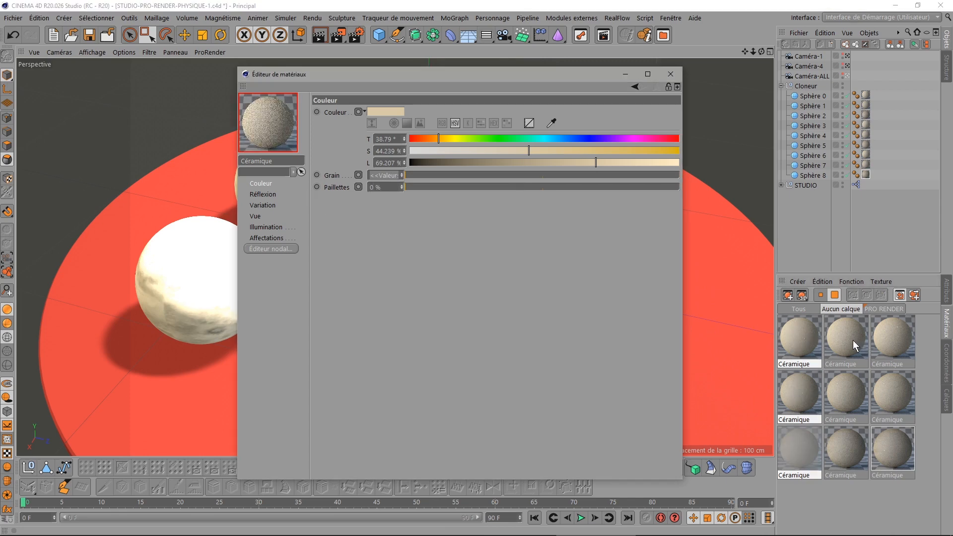
Step: Set Paillettes to 50 % for the three Céramique materials in the second column
left_click(851, 339)
left_click(853, 384, "ctrl")
left_click(858, 436, "ctrl")
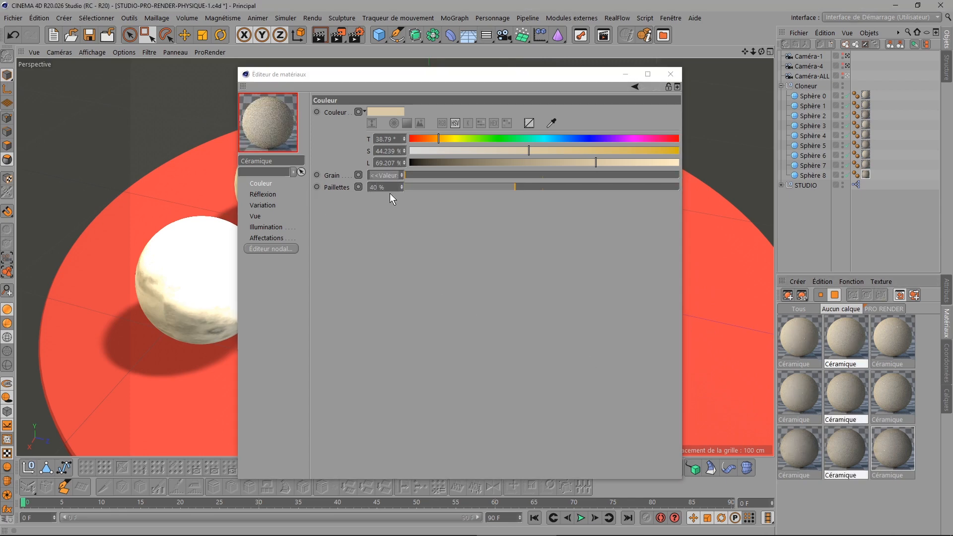
left_click_drag(388, 188, 296, 188)
type("50")
key("Return")
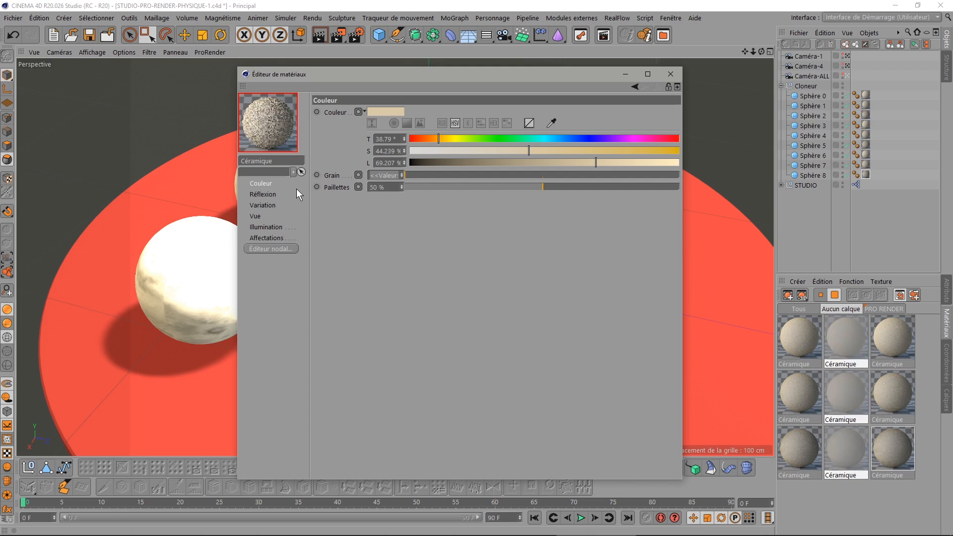
Step: Set Paillettes to 100 % for the three Céramique materials in the third column and close the material editor
left_click(891, 335)
left_click(888, 380, "ctrl")
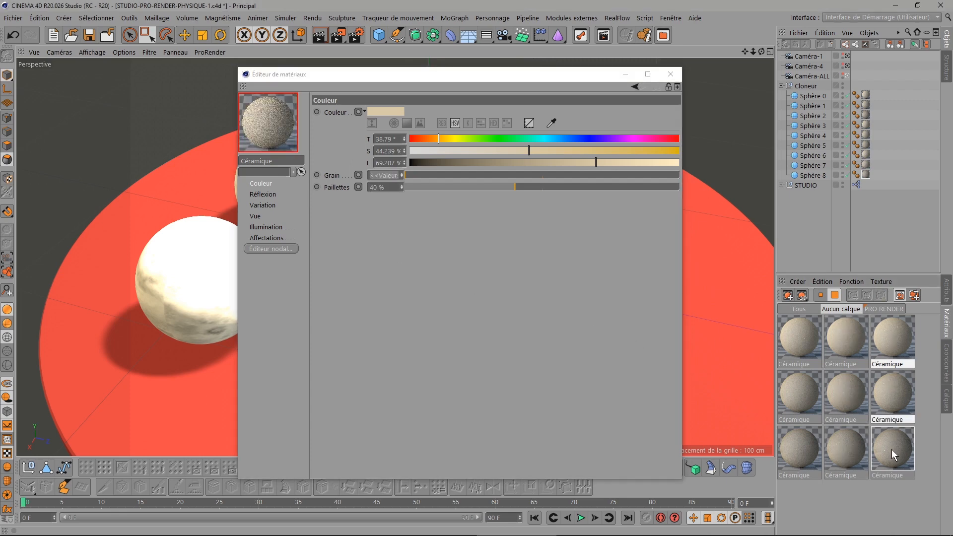
left_click_drag(390, 187, 279, 185)
type("100")
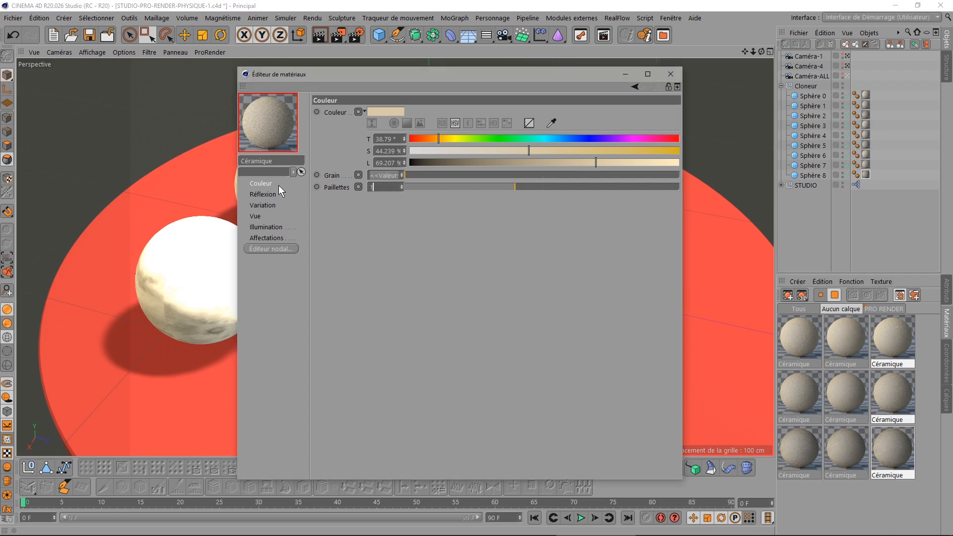
key("Return")
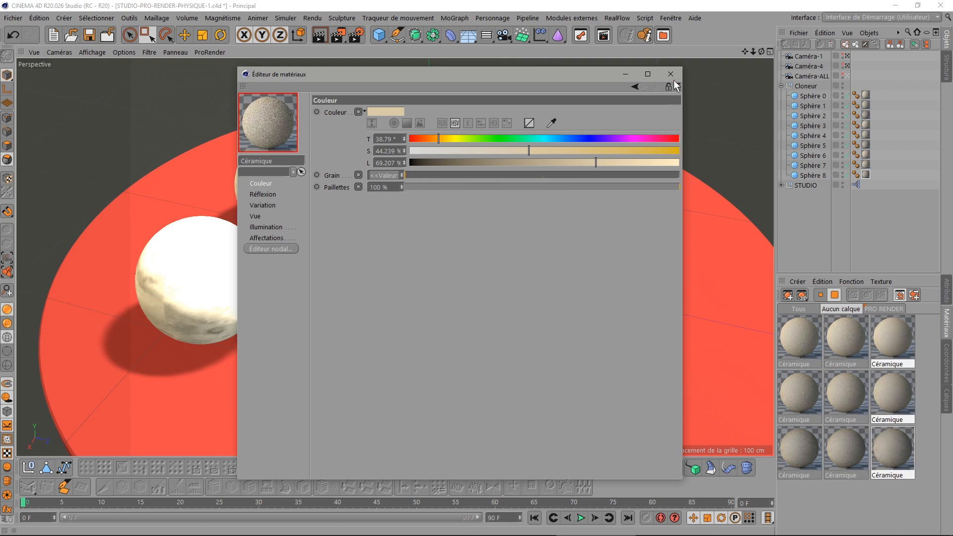
left_click(674, 74)
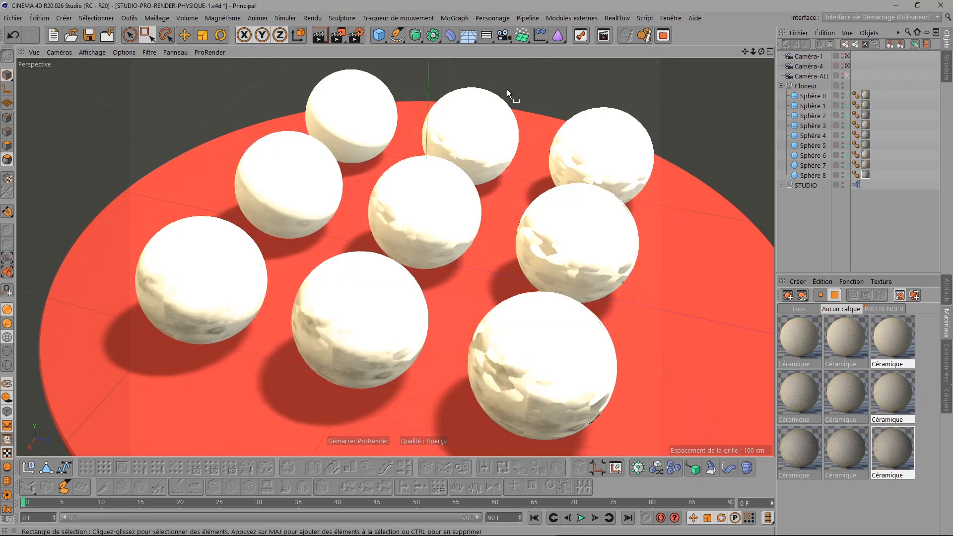
Step: Render the nine spheres in the picture viewer to compare the Grain and Paillettes variations
left_click(338, 34)
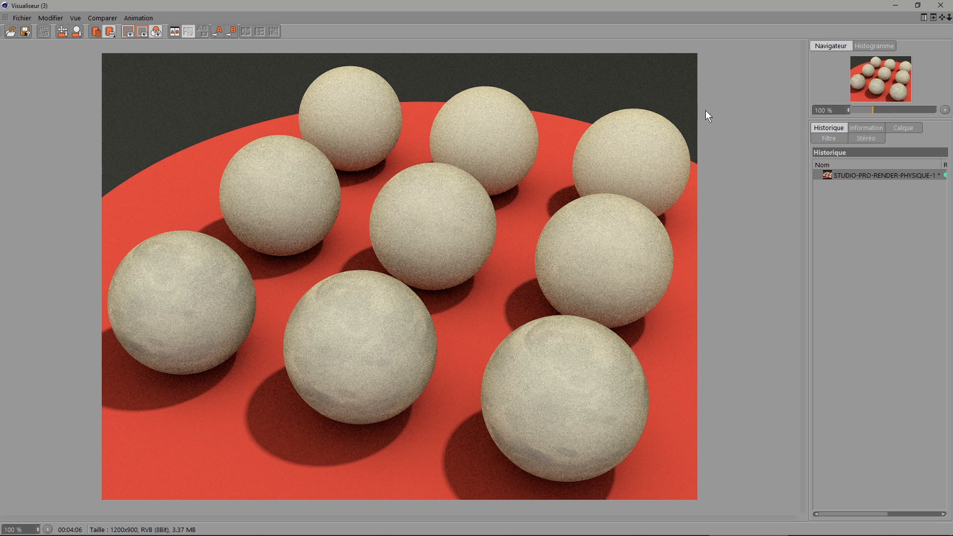
left_click(940, 6)
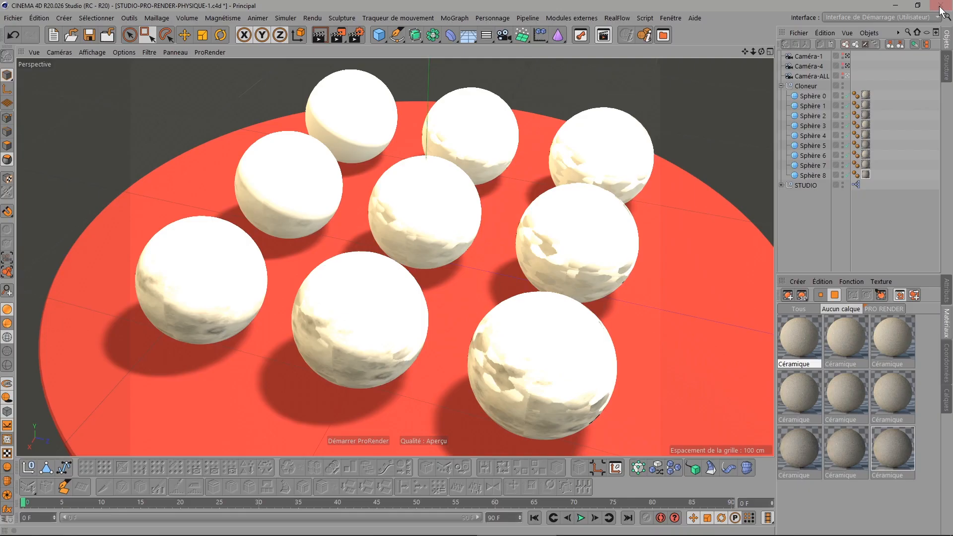
Step: Enable Réflexion for all nine Céramique materials at once
double_click(802, 340)
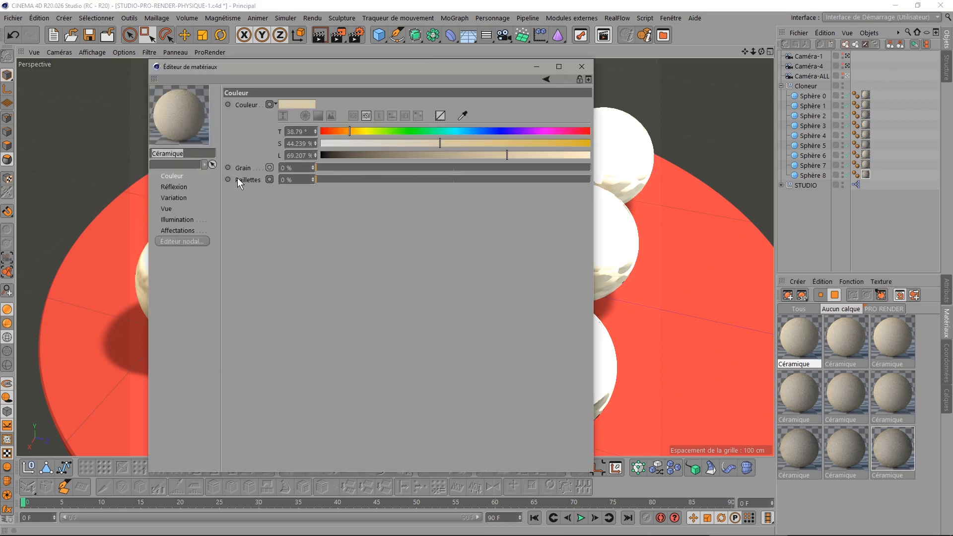
left_click(883, 450, "shift")
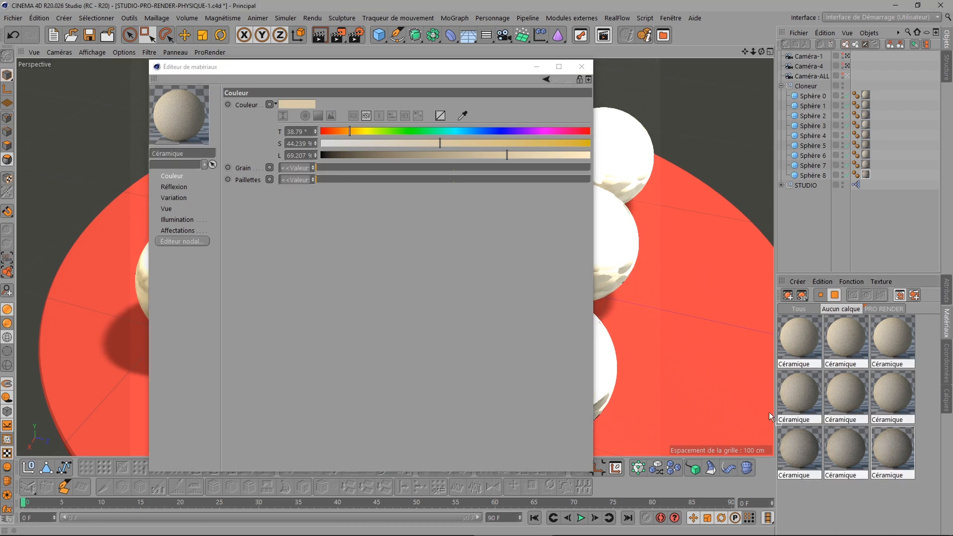
left_click(177, 187)
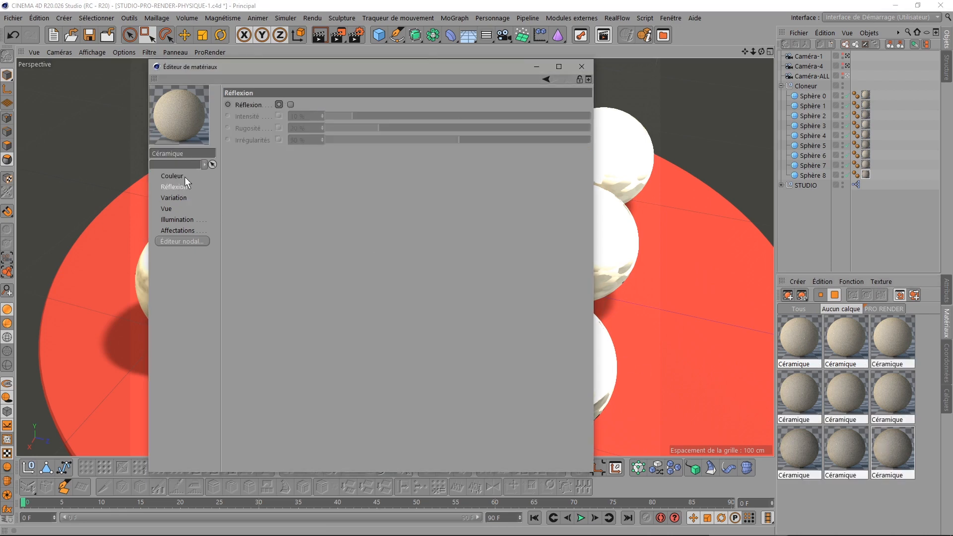
left_click(291, 104)
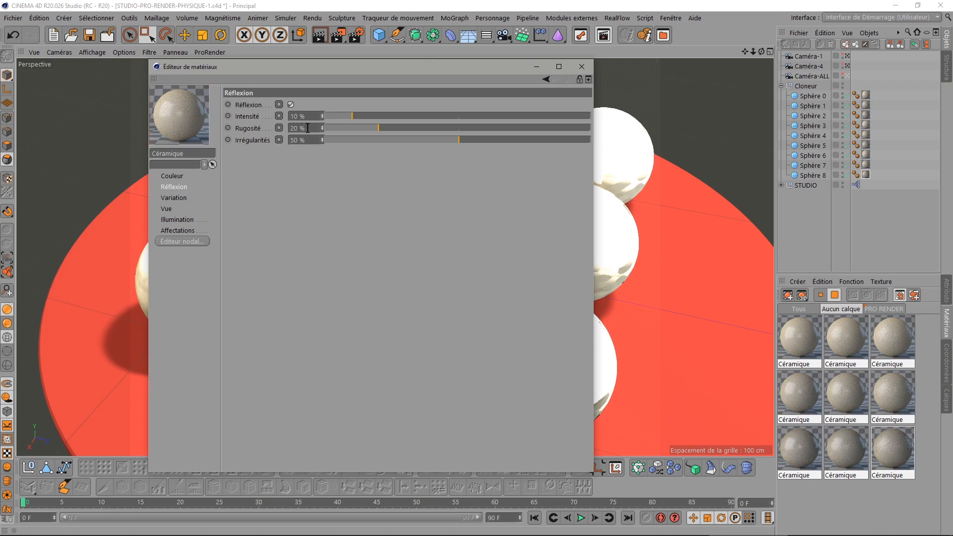
Step: Set the reflection of all nine materials to Rugosité 0 %, Irrégularités 0 % and Intensité 25 %
left_click_drag(309, 128, 269, 132)
type("0")
key("Tab")
type("0")
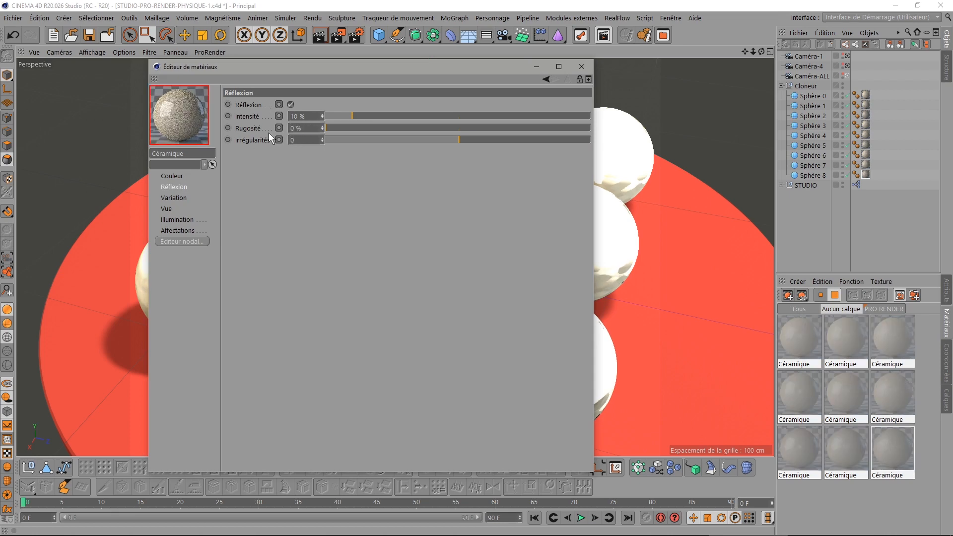
key("Tab")
left_click_drag(299, 116, 254, 119)
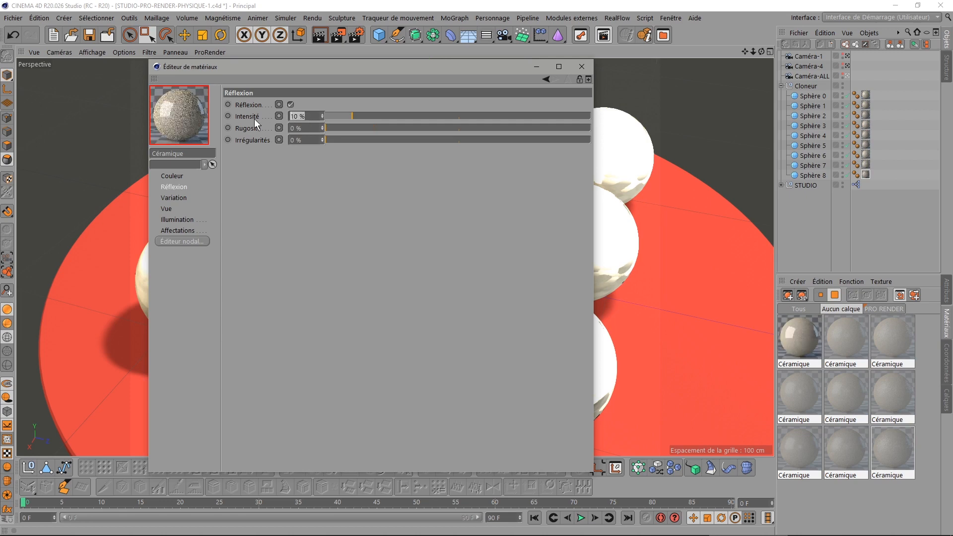
type("25")
key("Return")
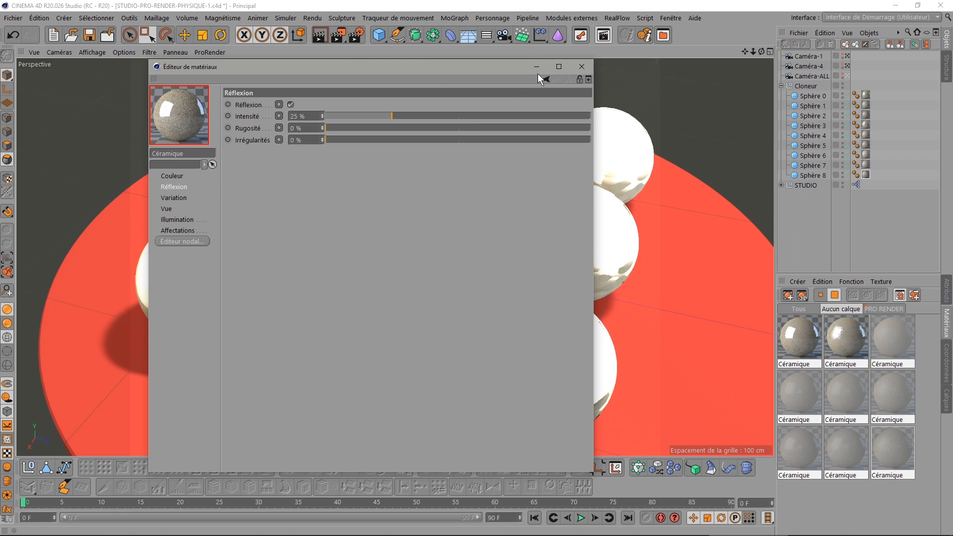
Step: Close the material editor and render the nine reflective spheres in the picture viewer, closing the viewer when the render is done
left_click(581, 66)
left_click(337, 34)
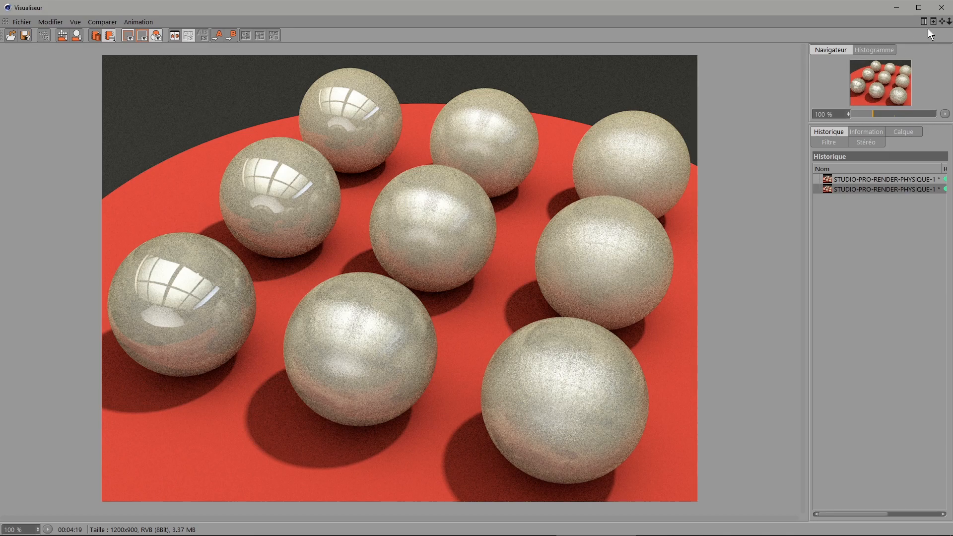
left_click(942, 8)
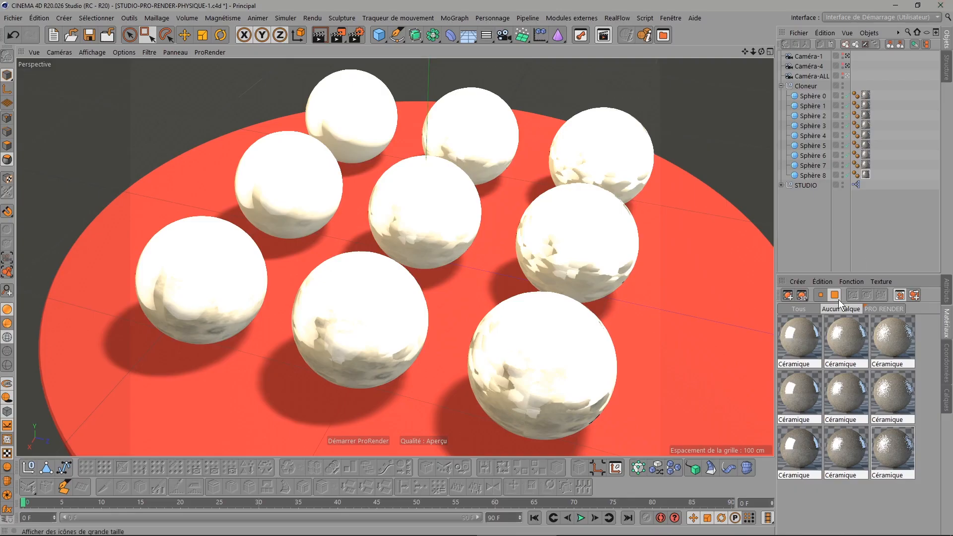
Step: Set the reflection Intensité to 40 % for all nine Céramique materials
double_click(800, 341)
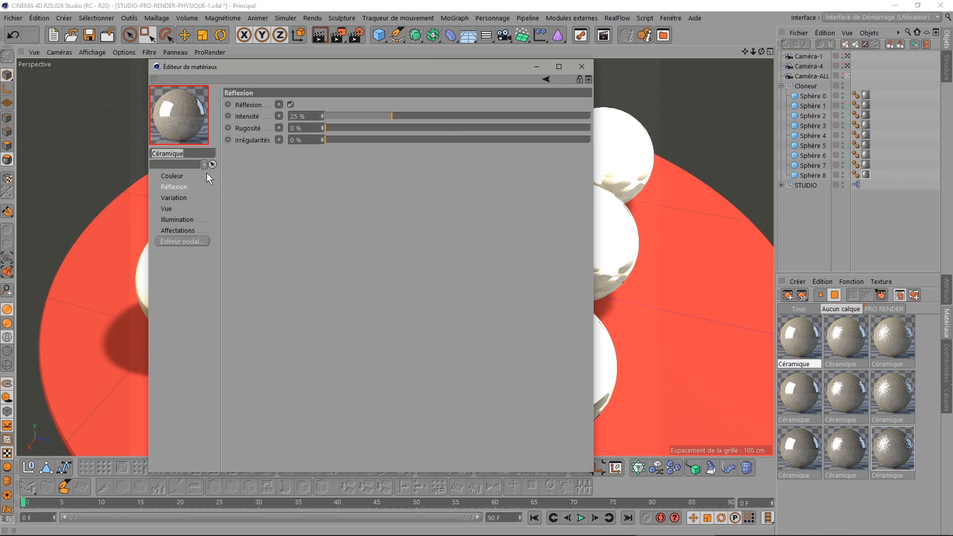
left_click(172, 176)
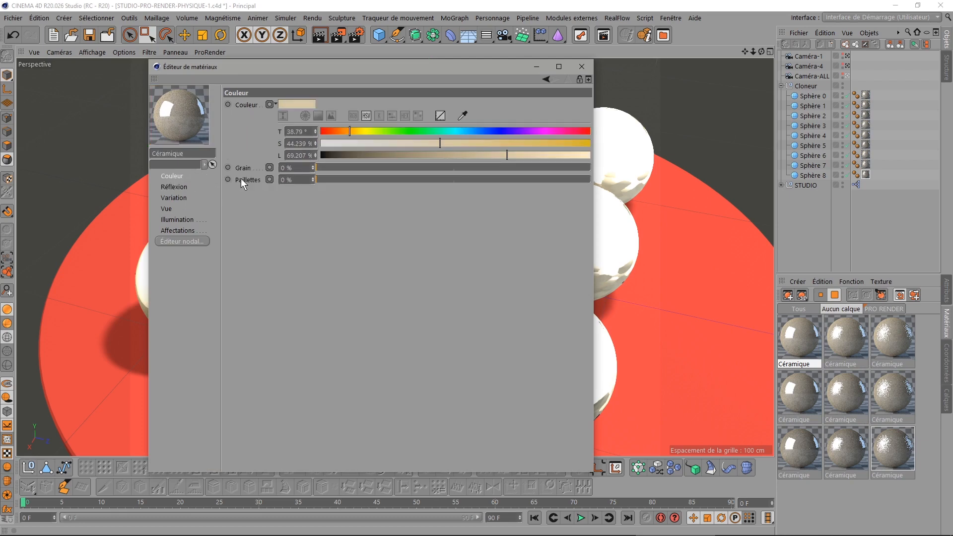
left_click(173, 187)
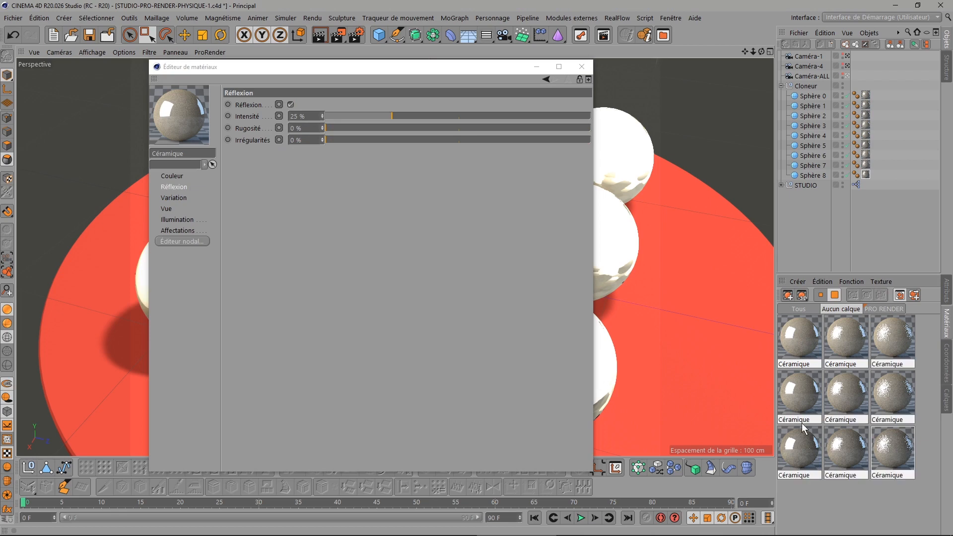
left_click_drag(309, 118, 272, 115)
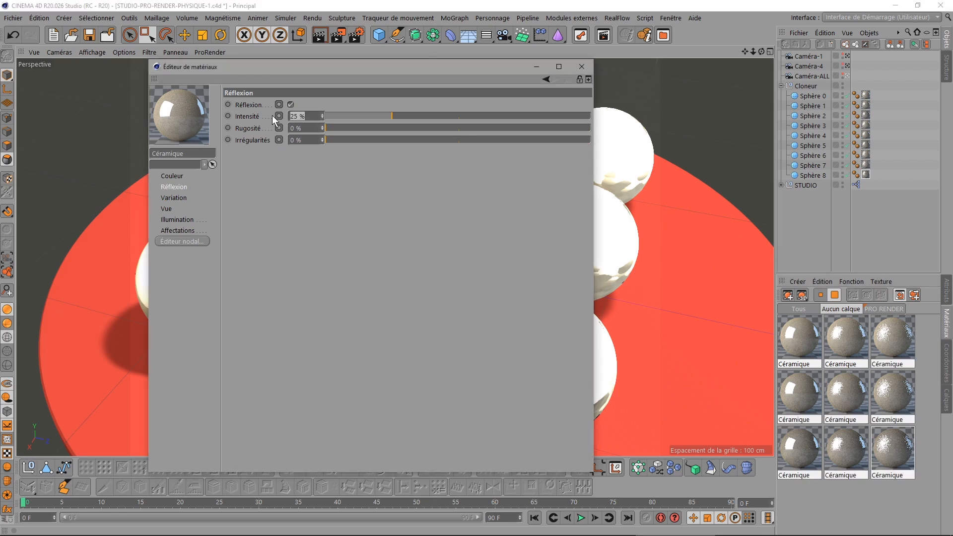
type("40")
key("Return")
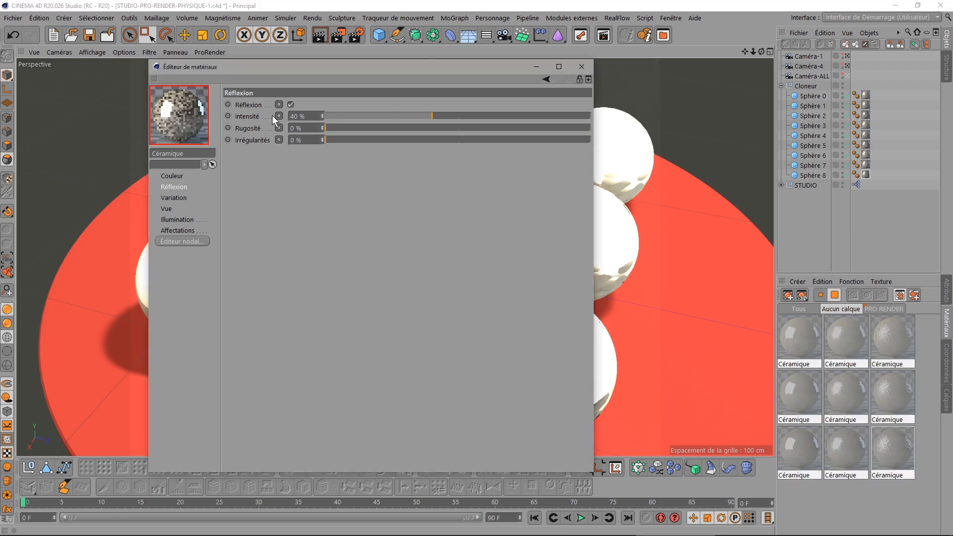
Step: Set Grain to 50 % in the color settings of all nine Céramique materials
left_click(174, 176)
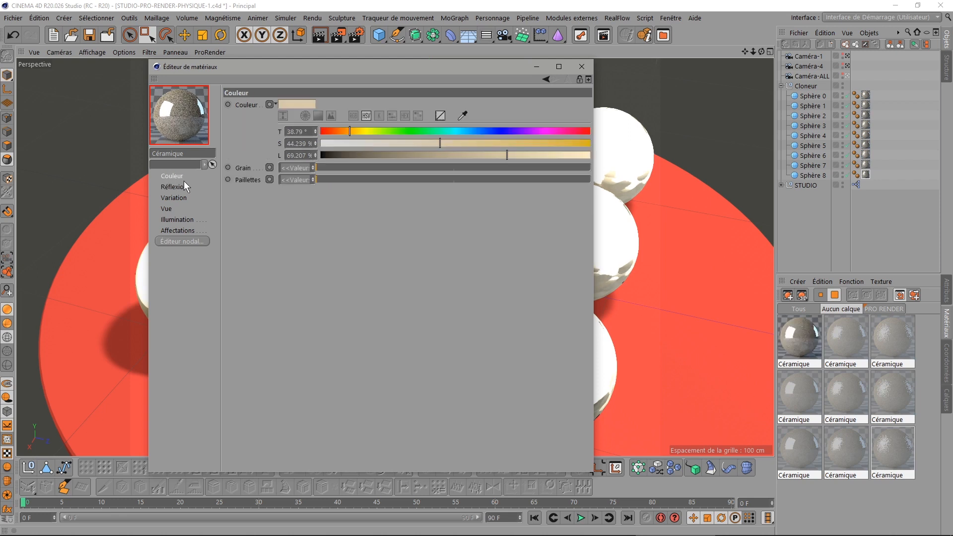
left_click(292, 168)
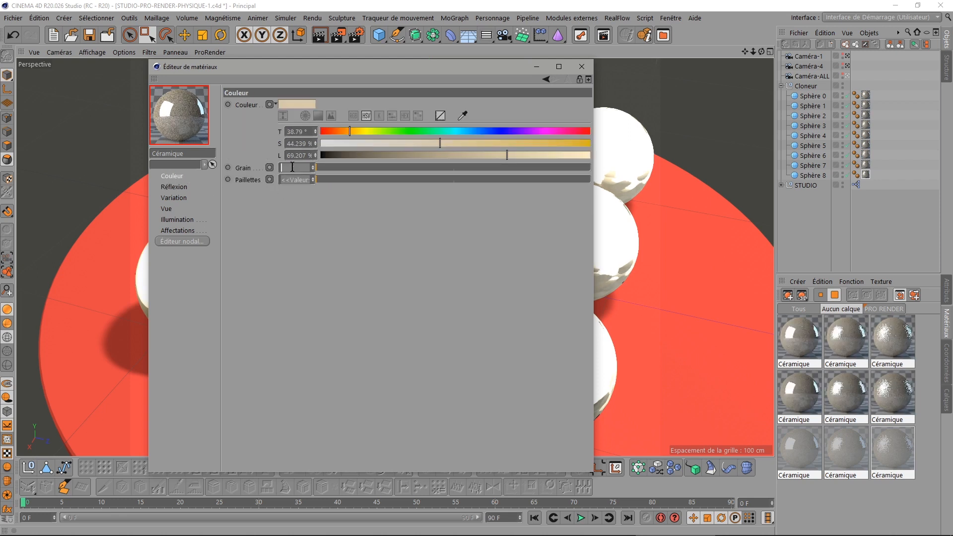
type("50")
key("Return")
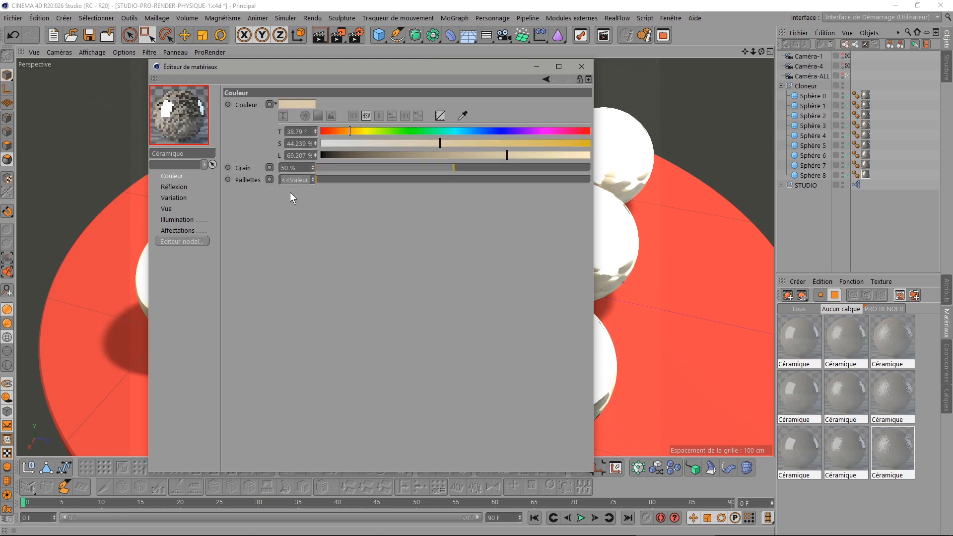
Step: Set Paillettes to 0 % for the three Céramique materials in the first row
left_click(802, 340)
left_click(842, 344, "shift")
left_click(888, 347, "shift")
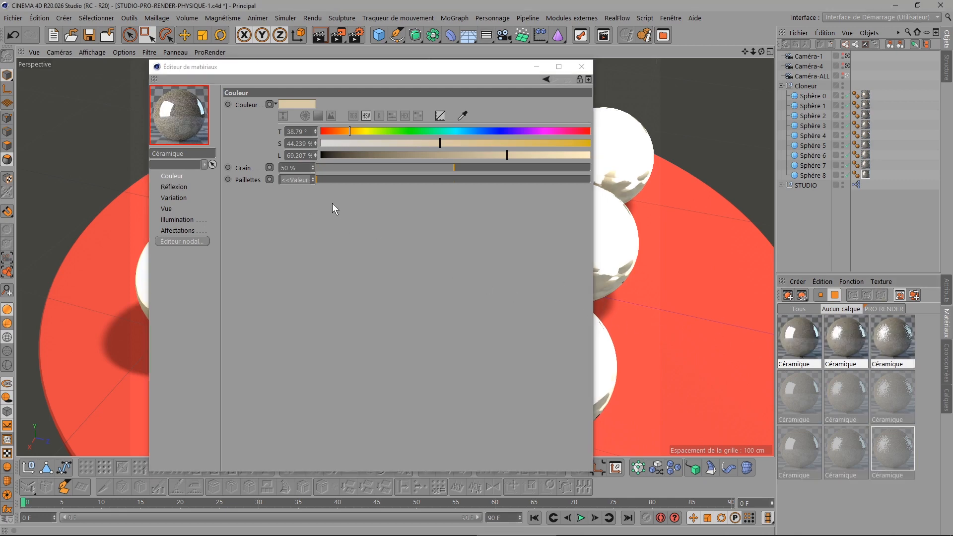
left_click(297, 179)
type("0")
key("Return")
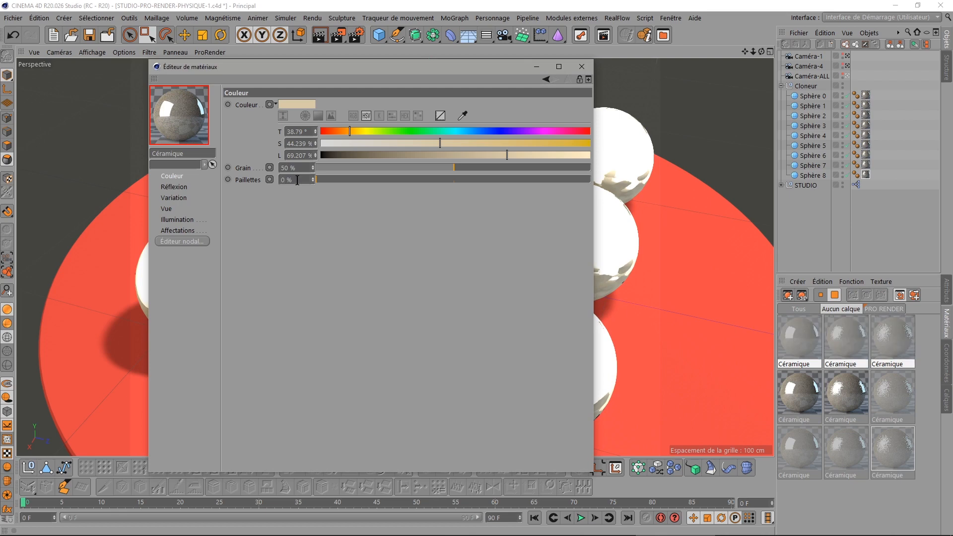
Step: Set Paillettes to 50 % for the three Céramique materials in the second row
left_click(794, 398)
left_click(871, 398, "shift")
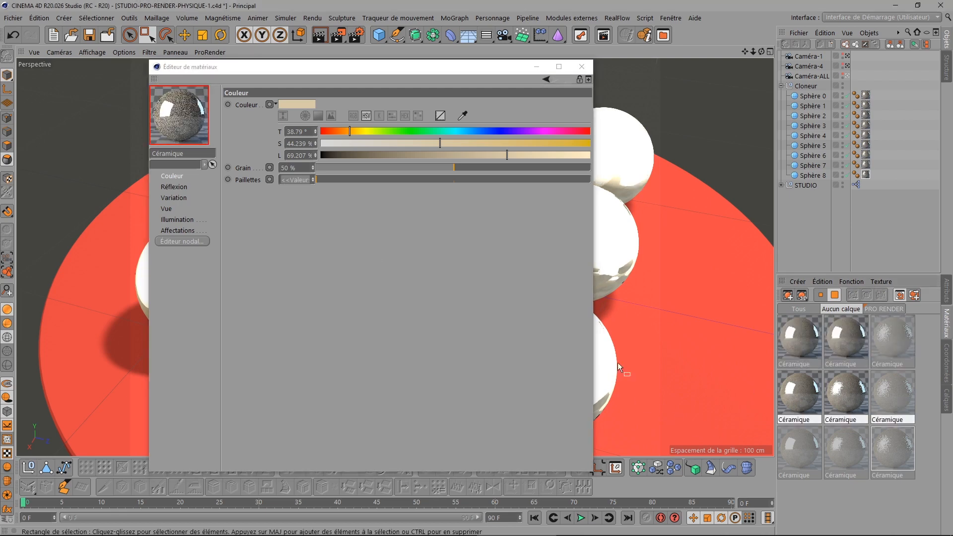
left_click(296, 180)
type("50")
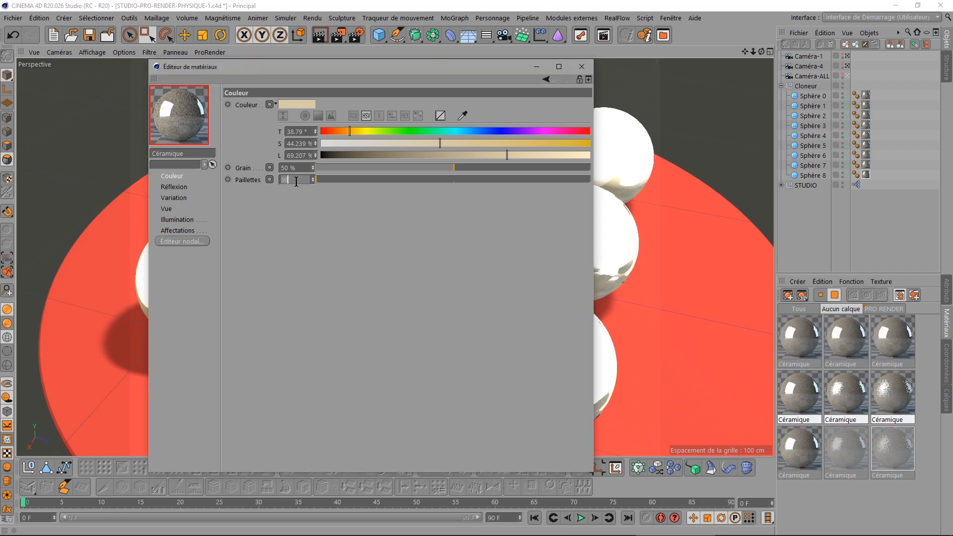
key("Return")
Step: Set Paillettes to 100 % for the three Céramique materials in the third row
left_click(823, 450)
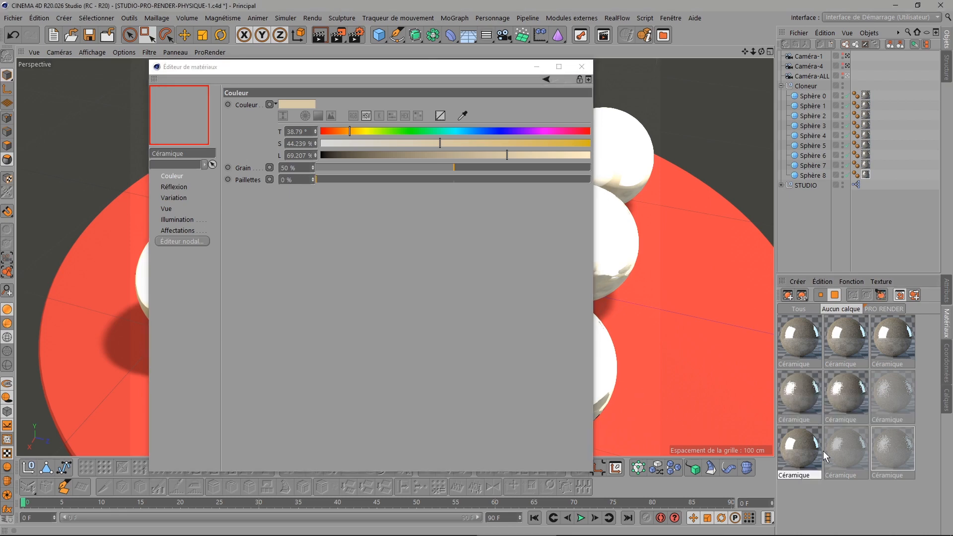
left_click(868, 451, "shift")
left_click(297, 180)
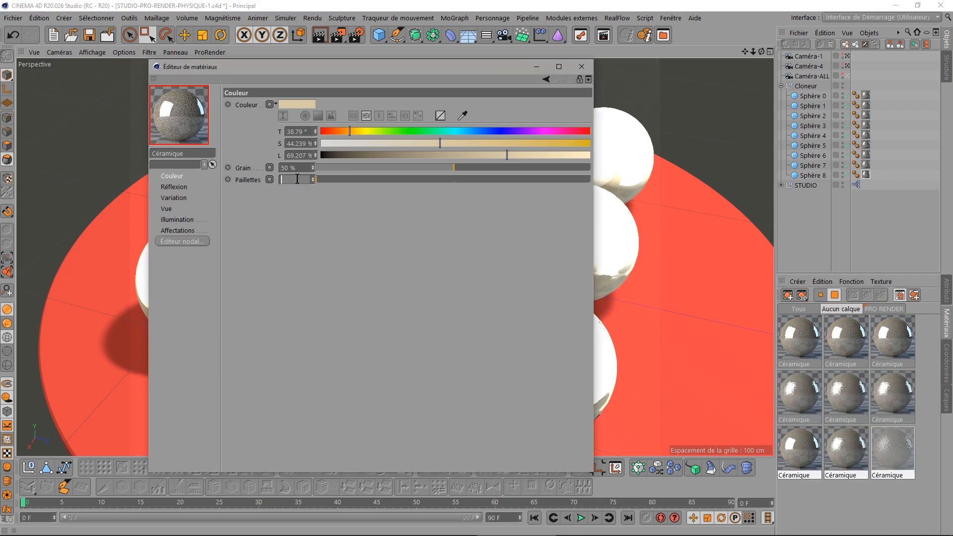
type("10")
key("Return")
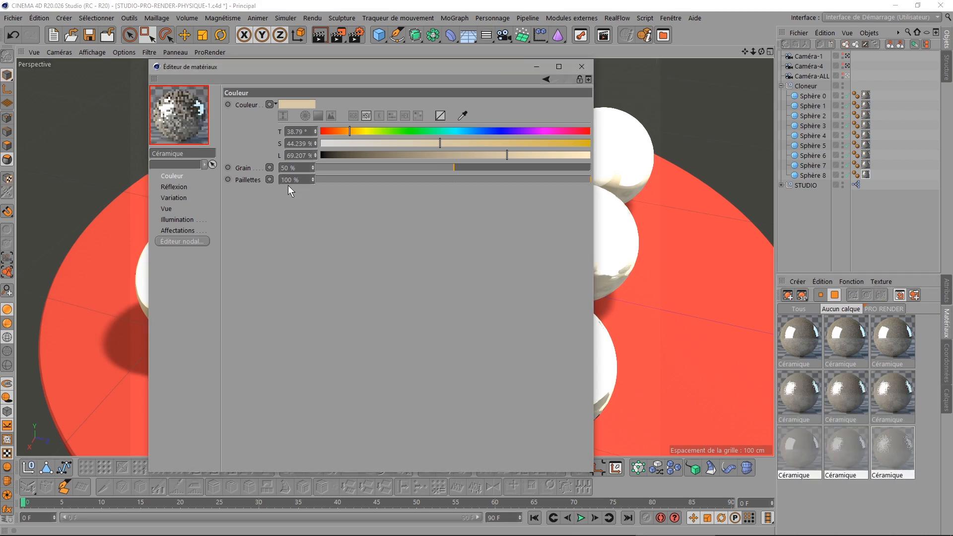
Step: Set the reflection Rugosité to 25 % for the three Céramique materials in the second column
left_click(179, 187)
left_click(800, 337)
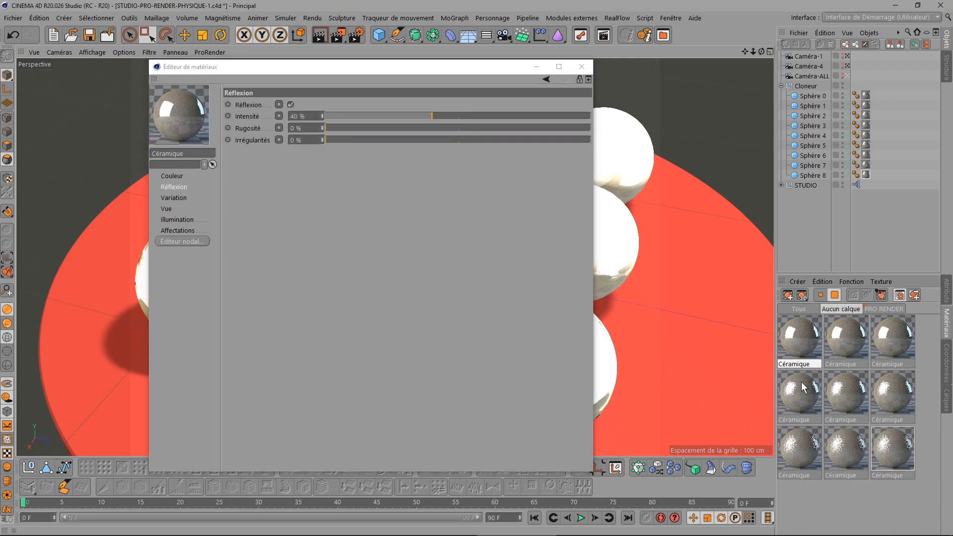
left_click(802, 394, "ctrl")
left_click(803, 437, "ctrl")
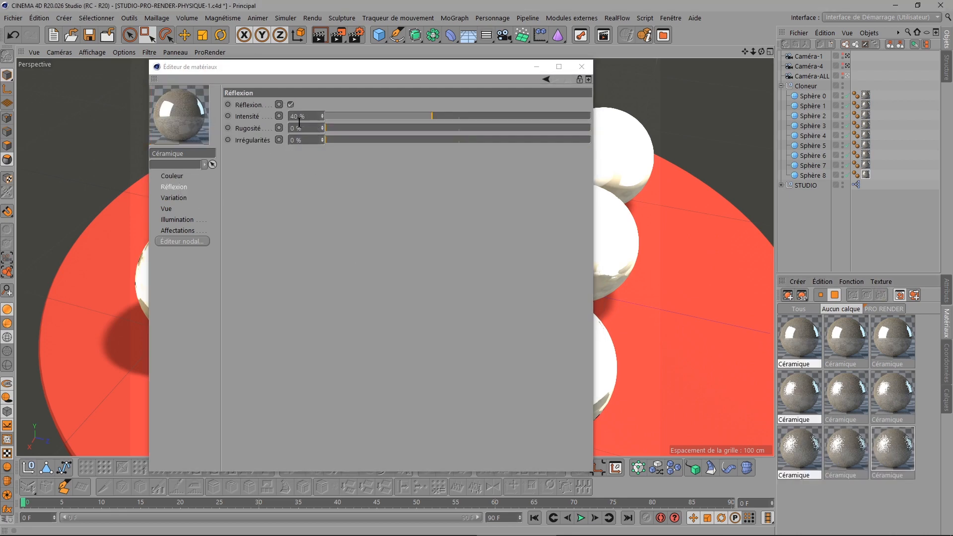
left_click(846, 342)
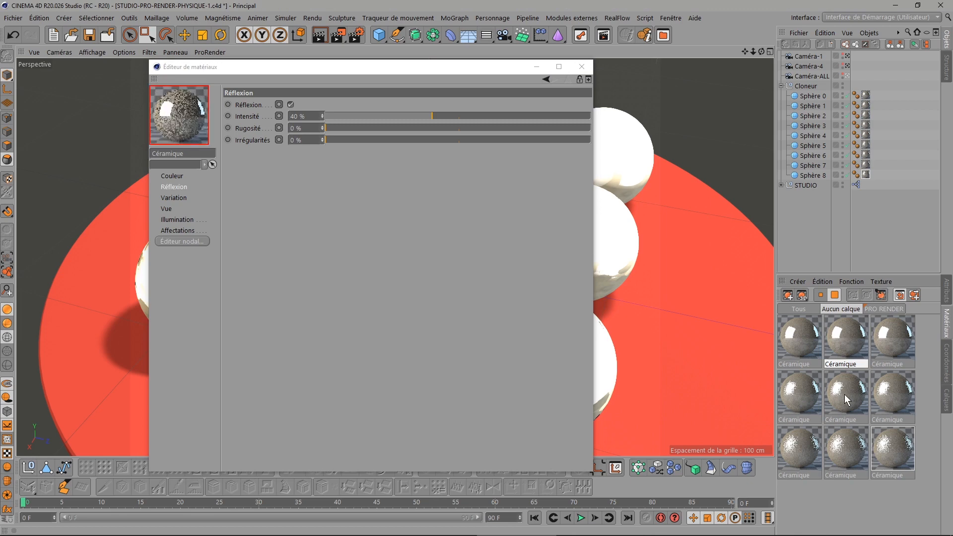
left_click(846, 399, "ctrl")
left_click(843, 454, "ctrl")
left_click(304, 128)
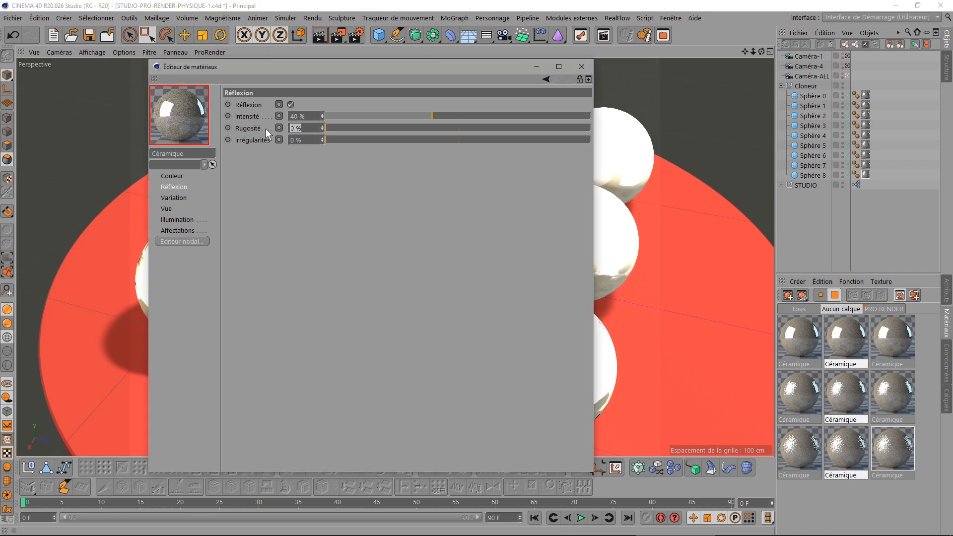
type("25")
key("Return")
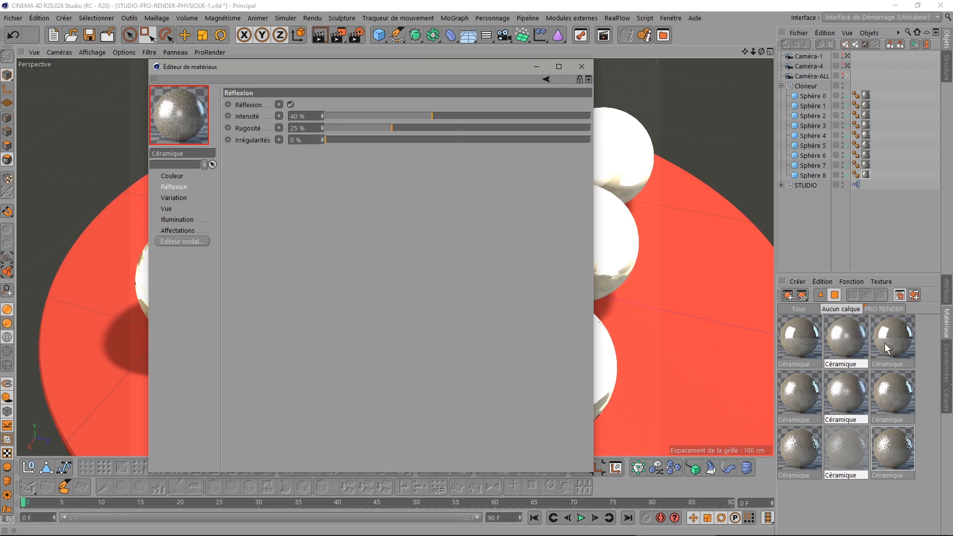
Step: Set the reflection Rugosité to 50 % for the three Céramique materials in the third column
left_click(887, 345)
left_click(885, 394, "ctrl")
left_click(892, 454, "ctrl")
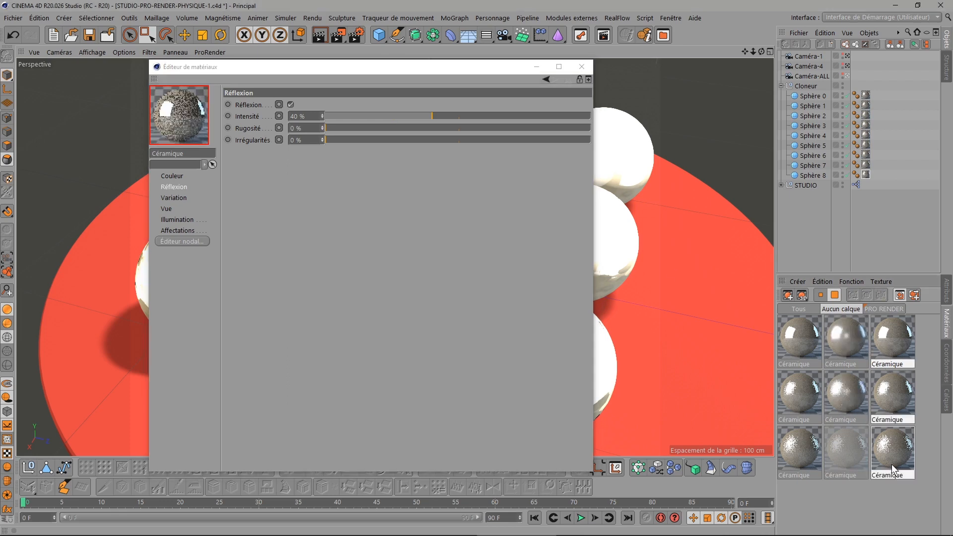
double_click(303, 128)
type("50")
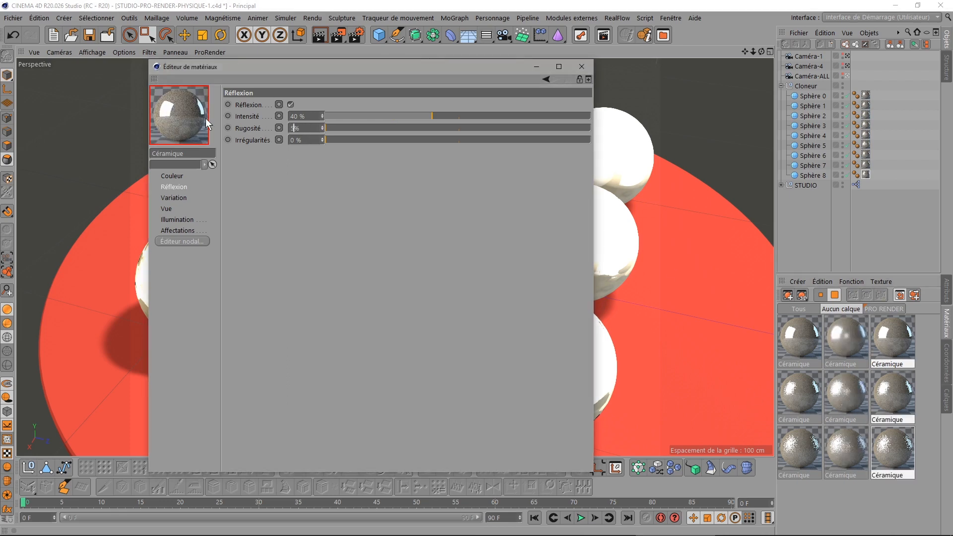
key("Return")
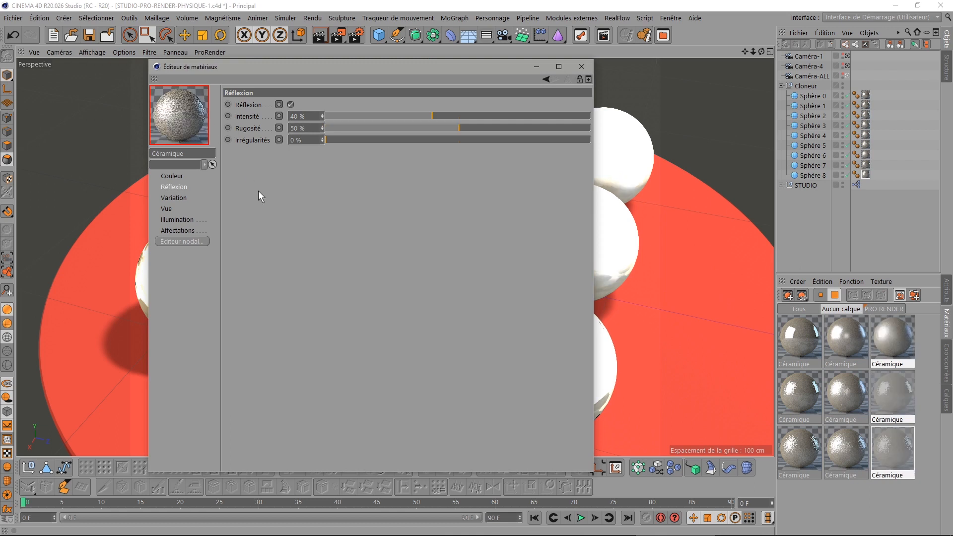
Step: Render the Paillettes and Rugosité comparison in the picture viewer and close the viewer once the render is done
left_click(338, 34)
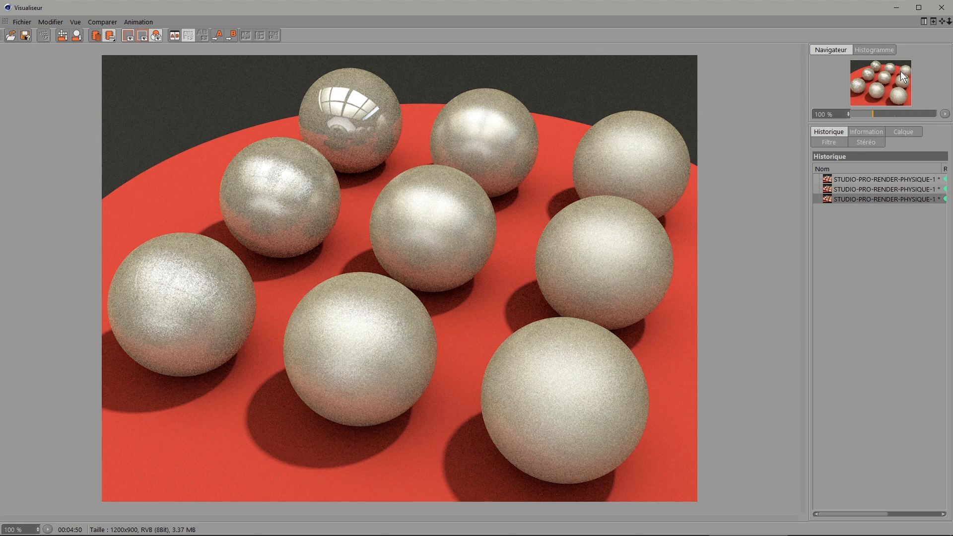
left_click(942, 8)
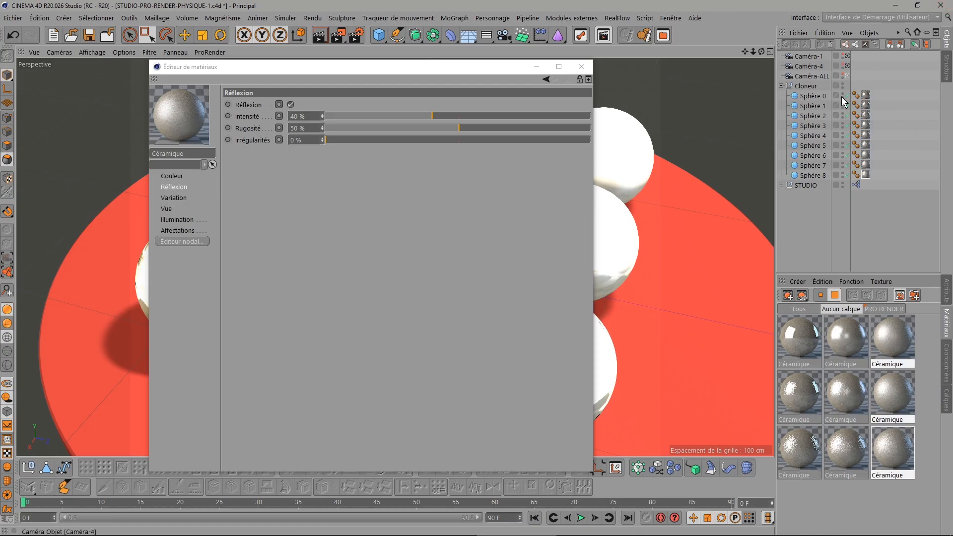
Step: Set Paillettes to 25 % for all nine Céramique materials
left_click(794, 339)
left_click(895, 457, "shift")
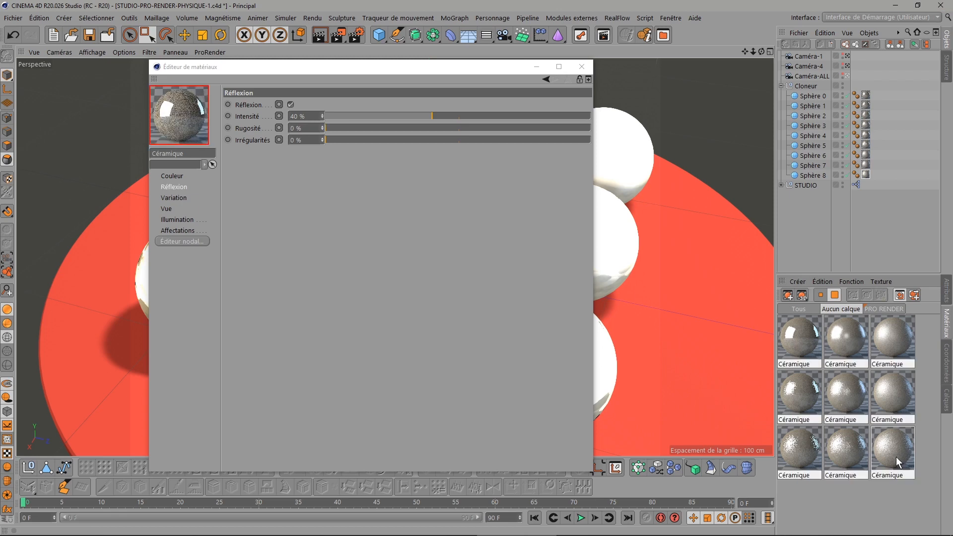
left_click(172, 177)
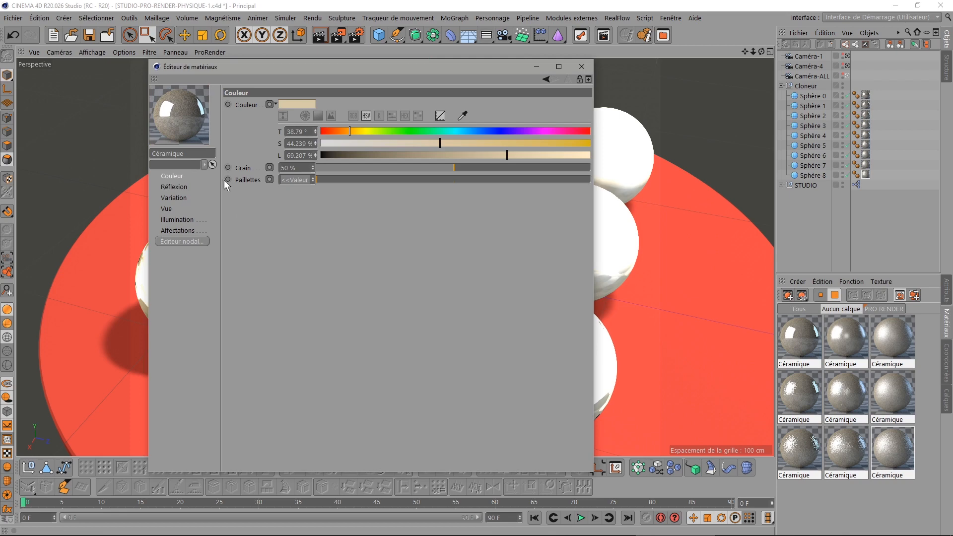
left_click(297, 182)
type("25")
key("Return")
Step: Check the shared reflection settings and review the last render in the picture viewer, closing the viewer when done
left_click(169, 186)
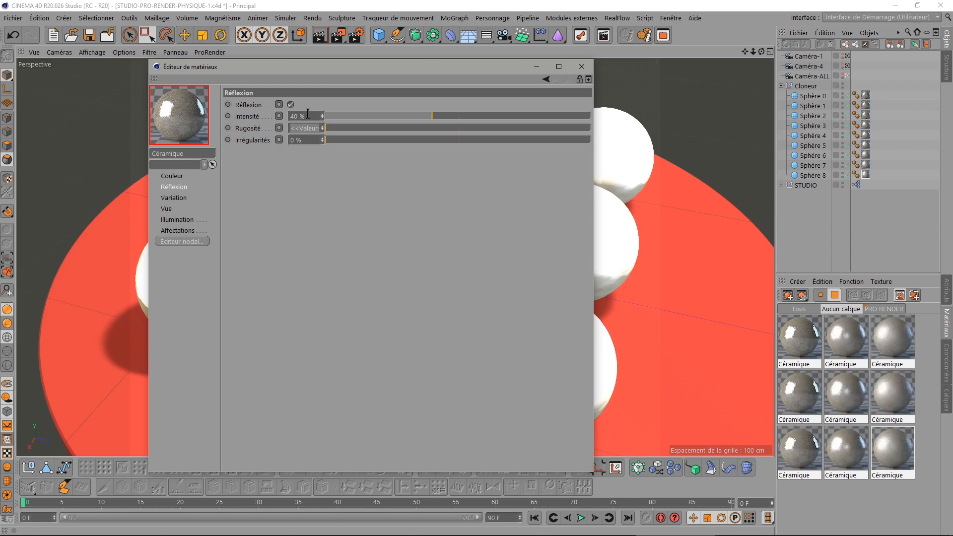
left_click(603, 34)
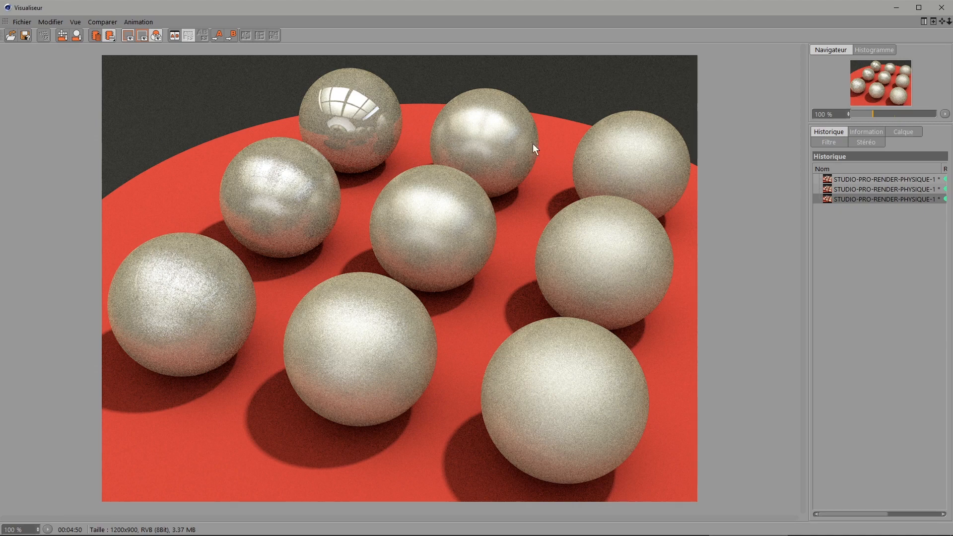
left_click(942, 7)
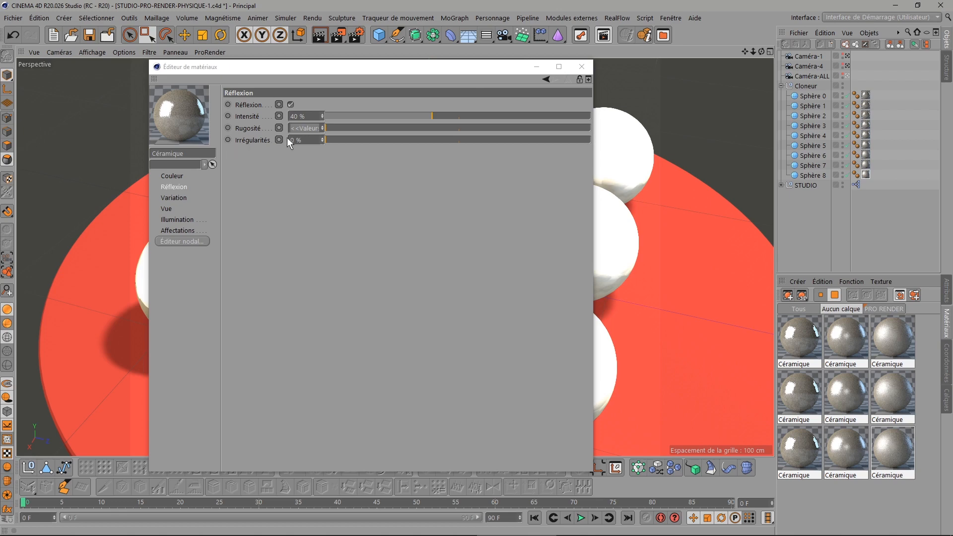
Step: Set the reflection Rugosité to 15 % for all nine Céramique materials
left_click(304, 128)
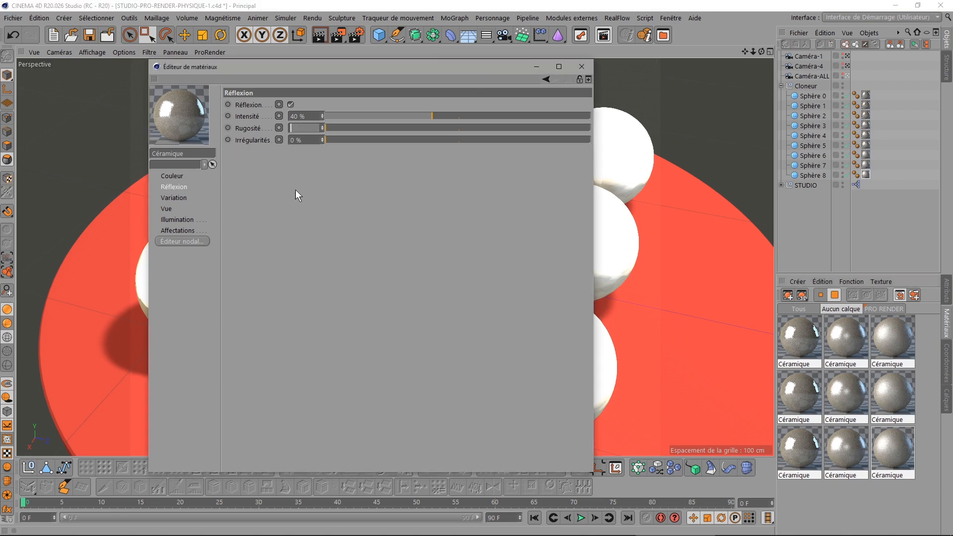
type("15")
key("Return")
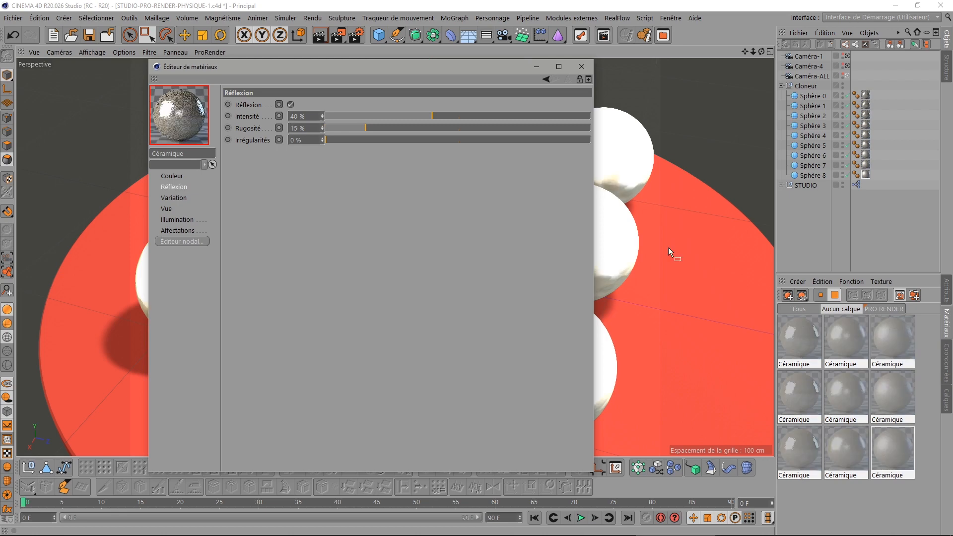
Step: Set the reflection Intensité to 7 % for the three Céramique materials in the first column
left_click(799, 339)
left_click(802, 390, "ctrl")
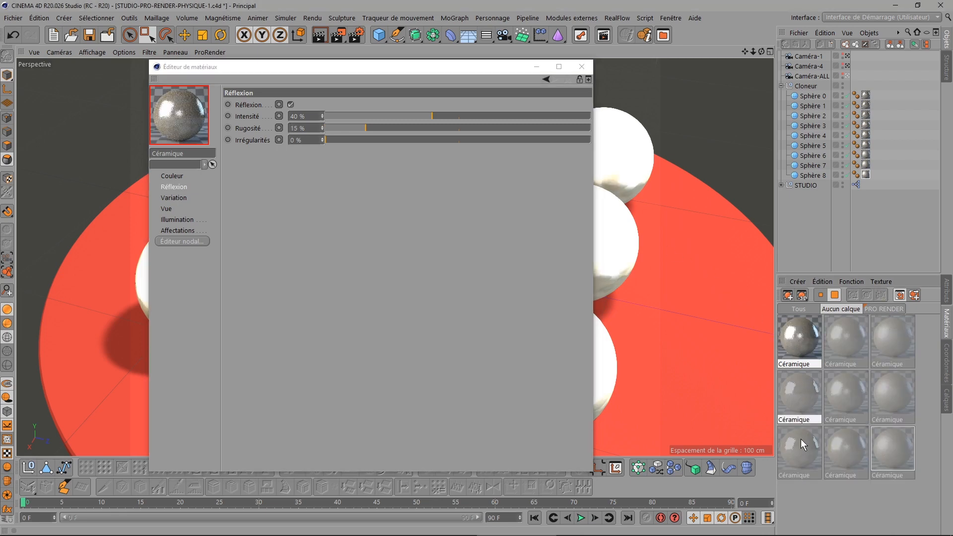
left_click(800, 439, "ctrl")
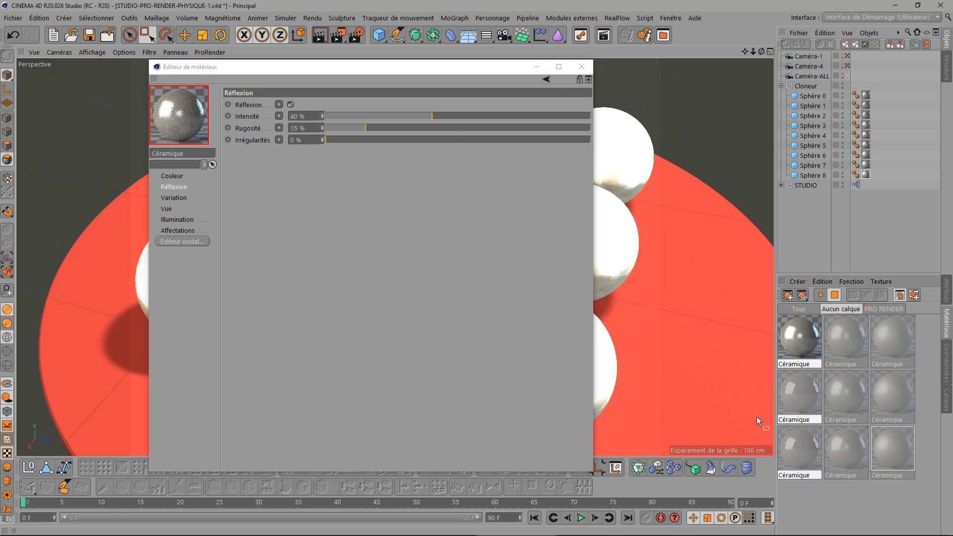
left_click(316, 118)
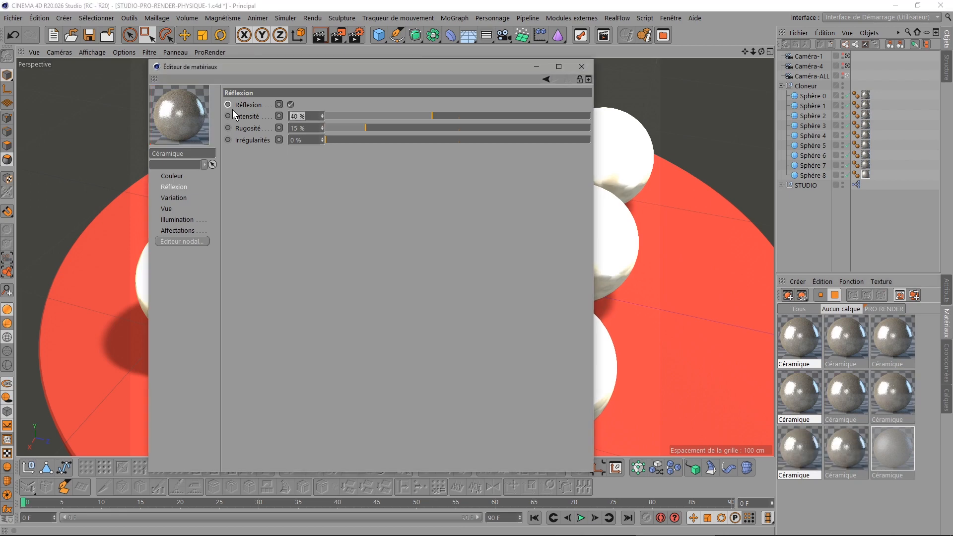
type("7")
key("Return")
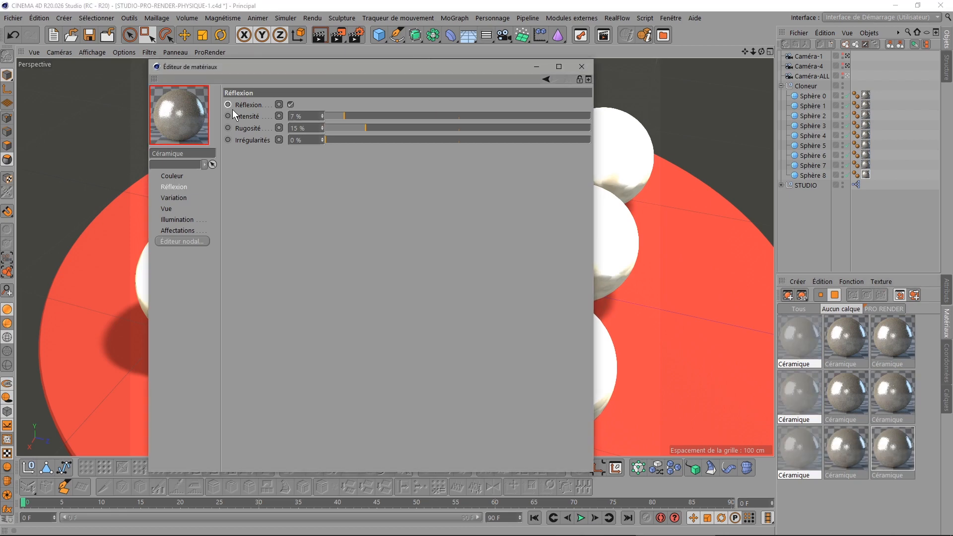
Step: Set the reflection Intensité to 14 % for the three Céramique materials in the second column
left_click(842, 408, "ctrl")
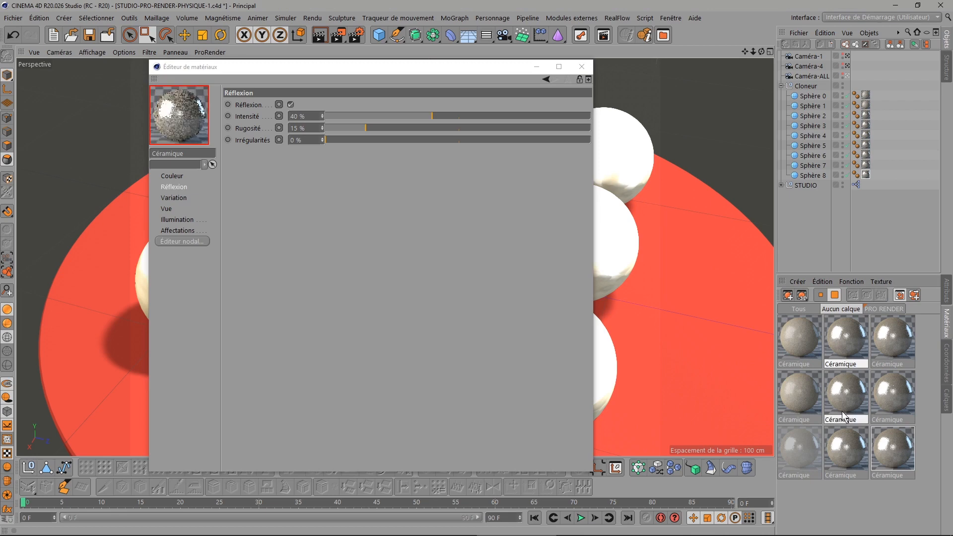
left_click(843, 456, "ctrl")
left_click_drag(307, 117, 241, 118)
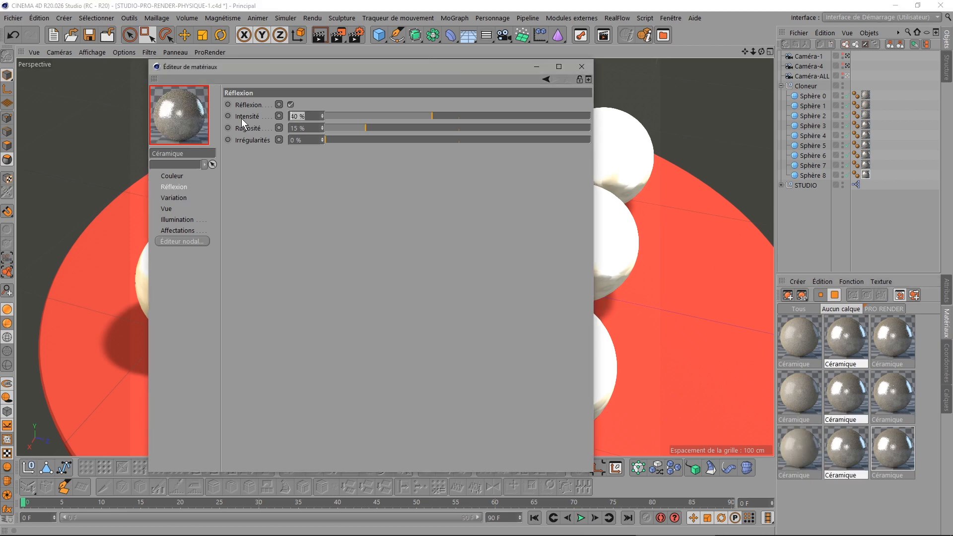
type("14")
key("Return")
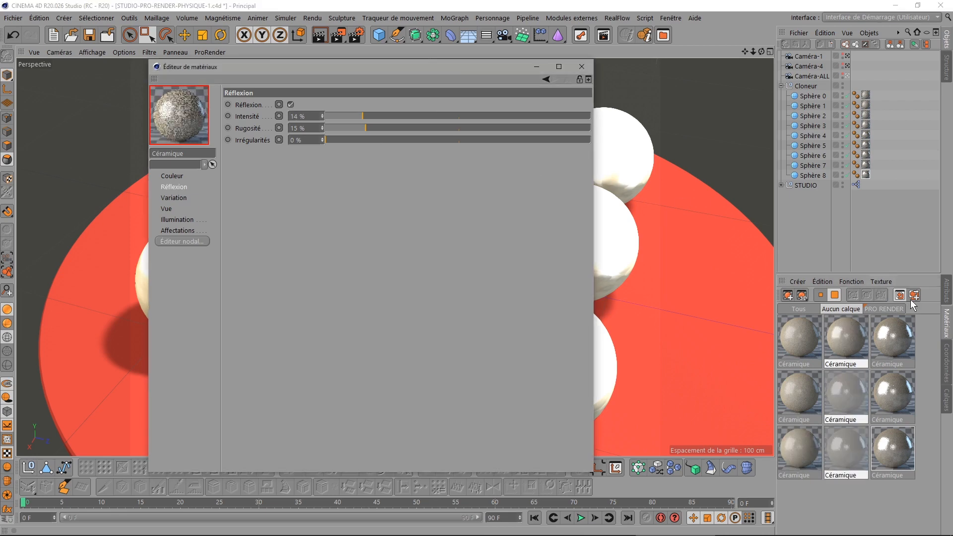
Step: Set the reflection Intensité to 20 % for the three Céramique materials in the third column
left_click(900, 343)
left_click(896, 392, "ctrl")
left_click(898, 447, "ctrl")
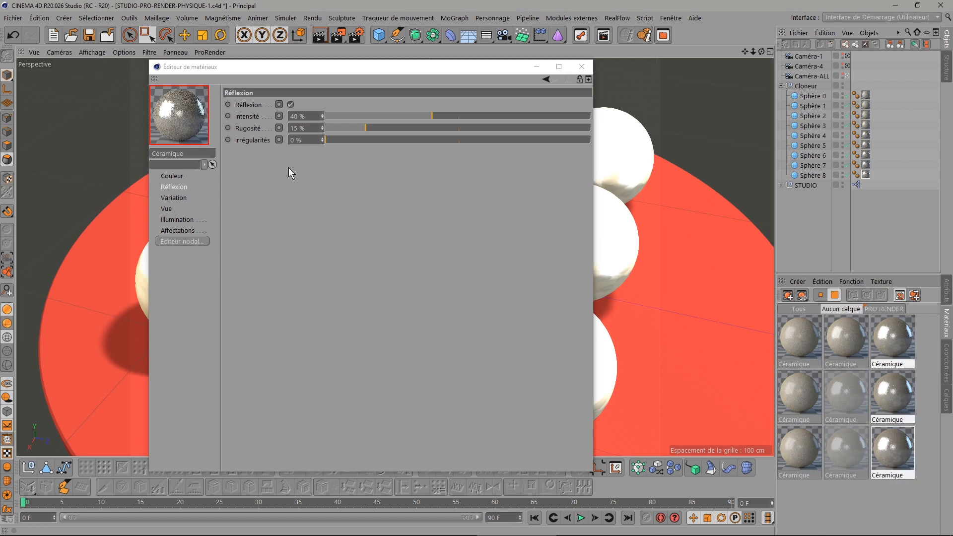
left_click_drag(308, 116, 228, 112)
type("20")
key("Return")
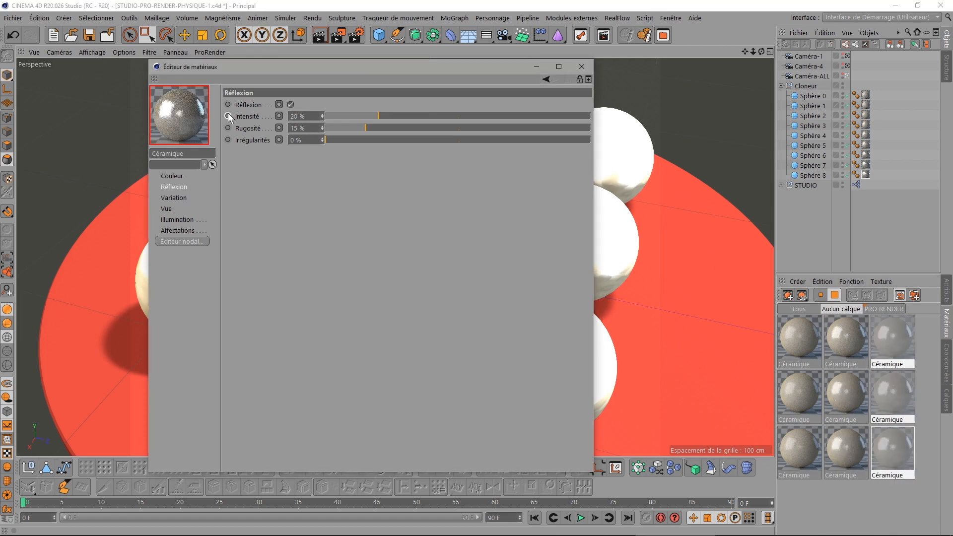
Step: Set the reflection Irrégularités to 15 % for the three Céramique materials in the first row
left_click(797, 342)
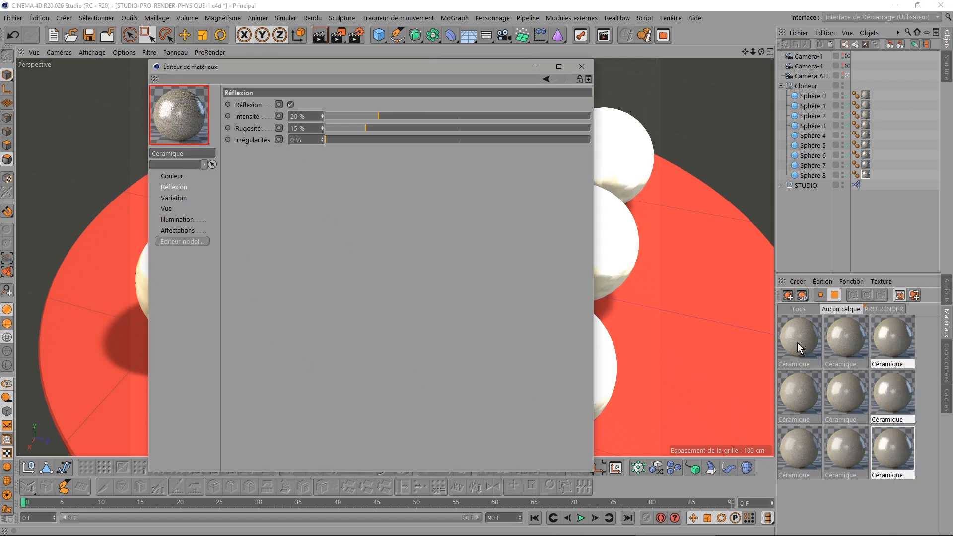
left_click(846, 340, "ctrl")
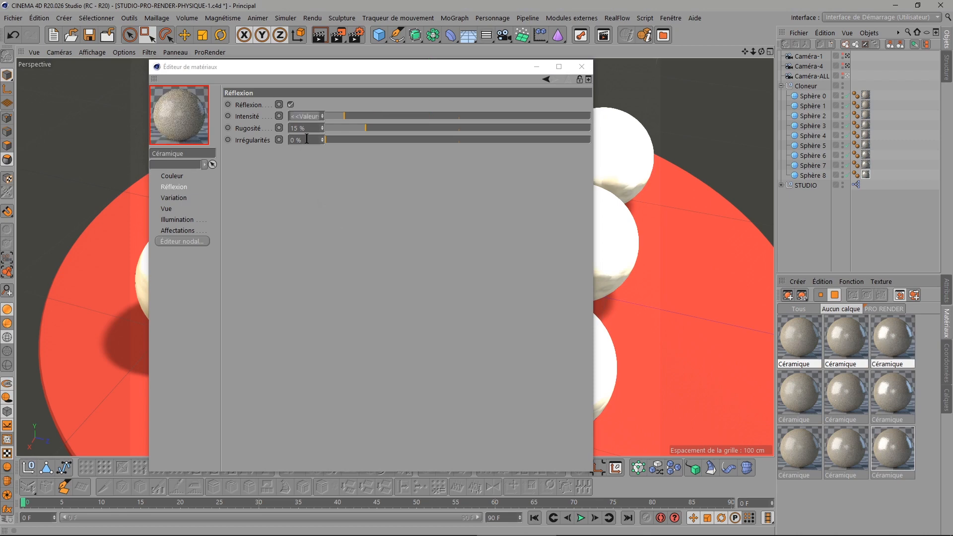
left_click_drag(307, 139, 249, 141)
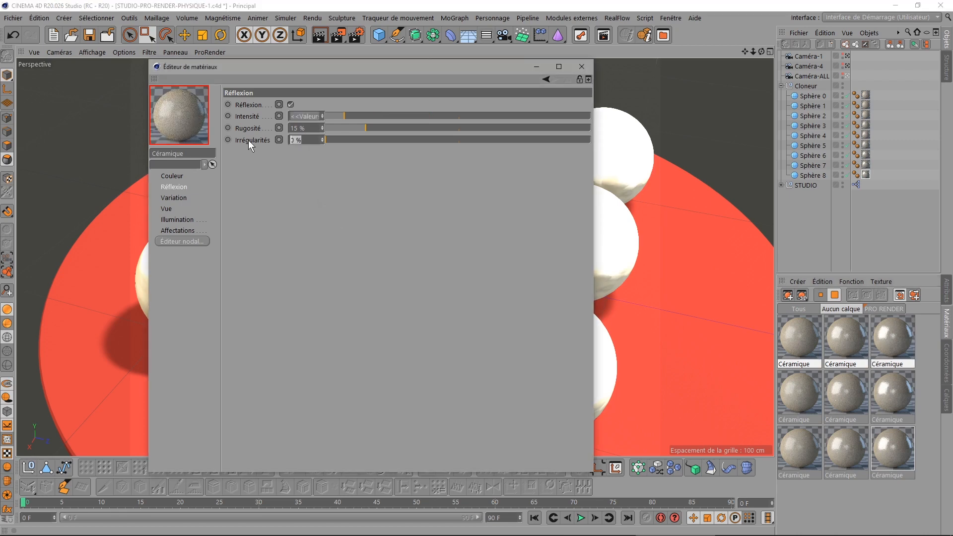
type("15")
key("Return")
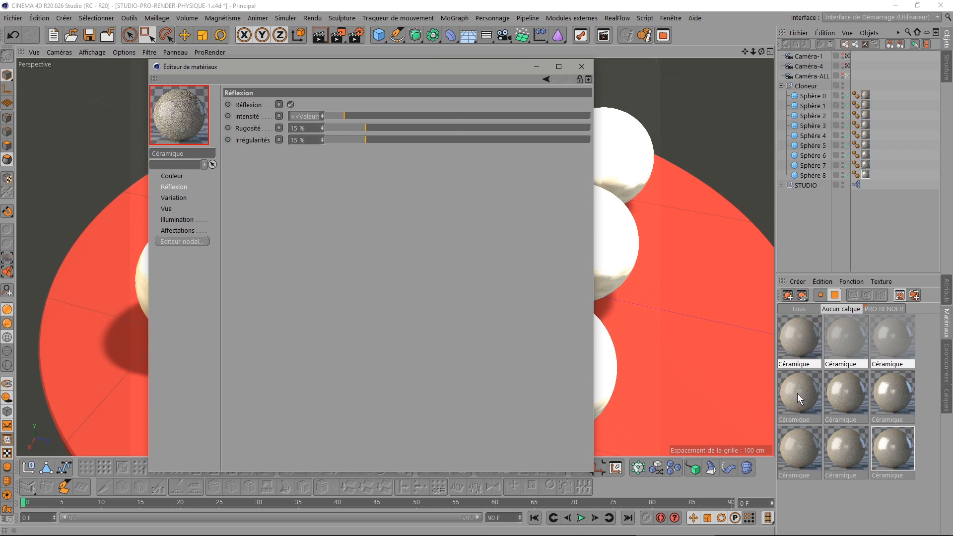
Step: Set the reflection Irrégularités to 50 % for the three Céramique materials in the second row
left_click(797, 393)
left_click(848, 400, "ctrl")
left_click(891, 398, "ctrl")
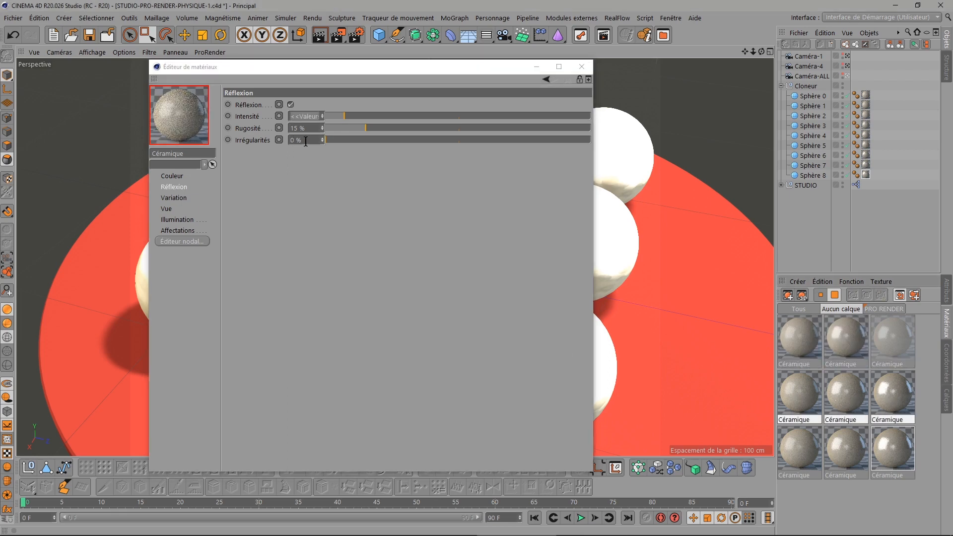
left_click_drag(305, 141, 218, 138)
type("50")
key("Return")
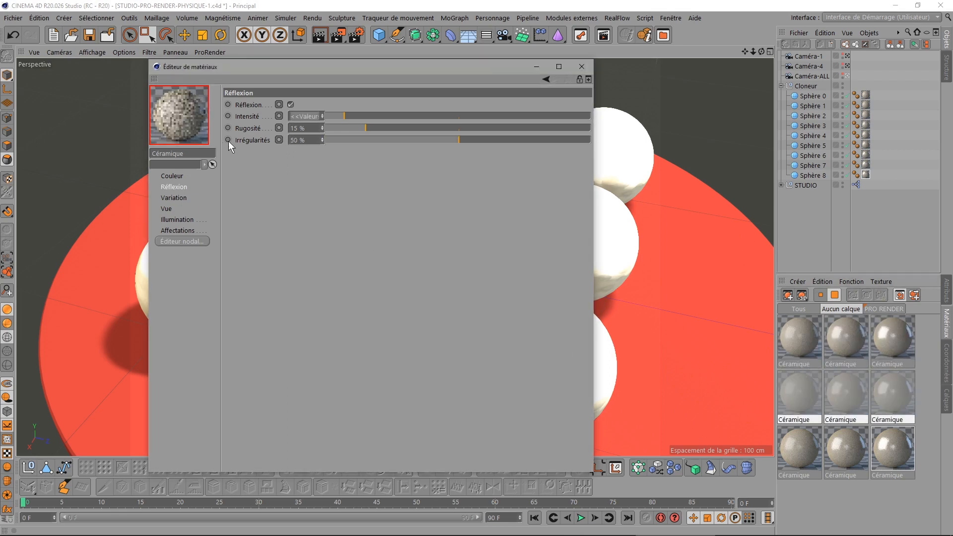
Step: Set the reflection Irrégularités to 100 % for the three Céramique materials in the third row
left_click(787, 445)
left_click(826, 449, "ctrl")
left_click(906, 456, "ctrl")
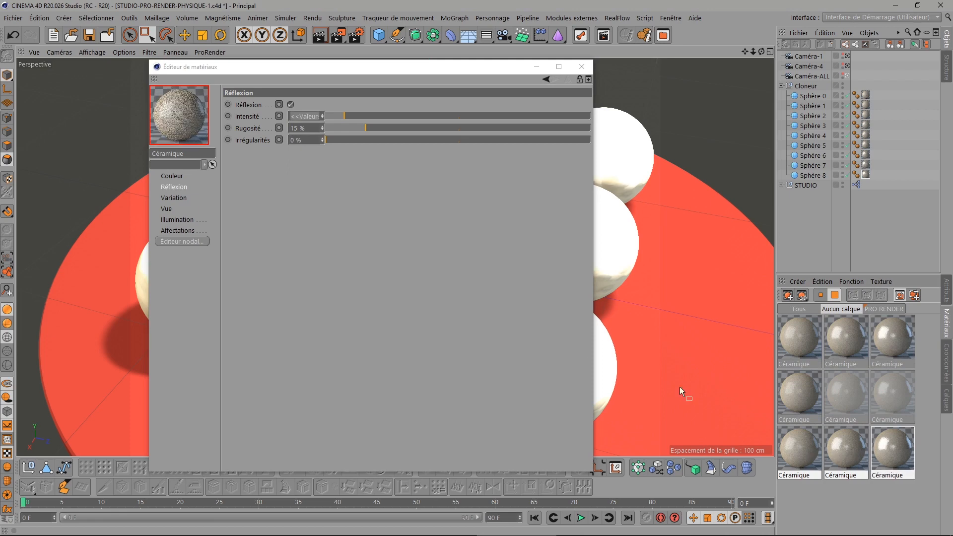
left_click_drag(305, 140, 233, 139)
type("100")
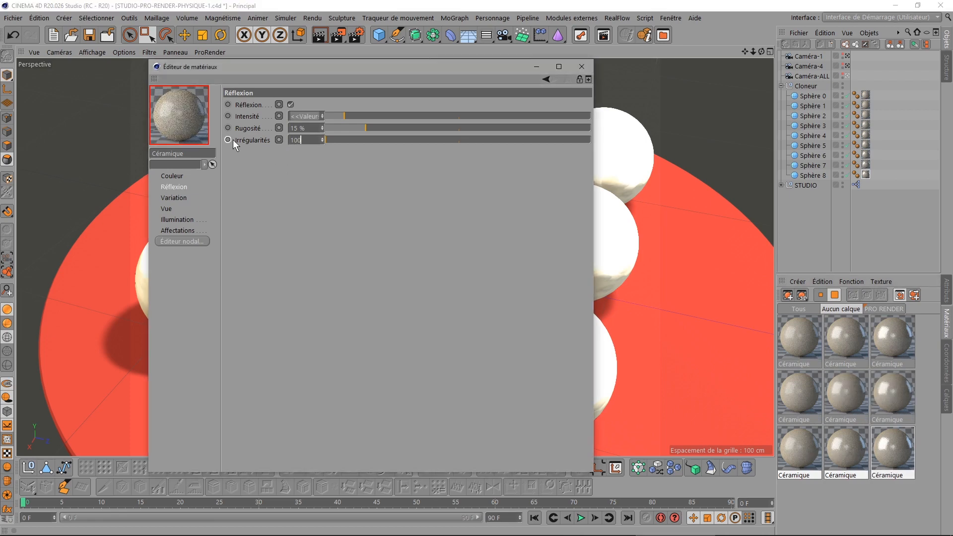
key("Return")
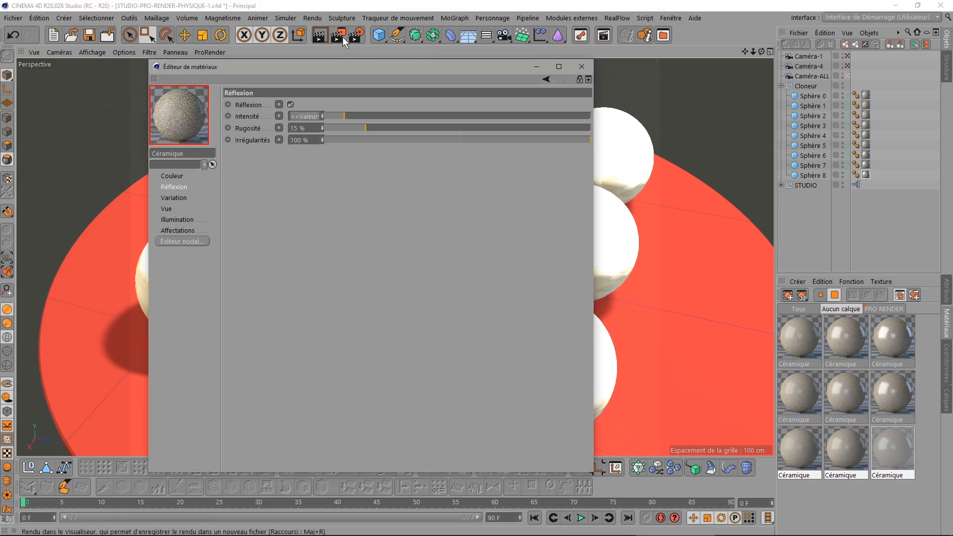
Step: Render the Intensité and Irrégularités comparison in the picture viewer and close the viewer once the render is done
left_click(337, 35)
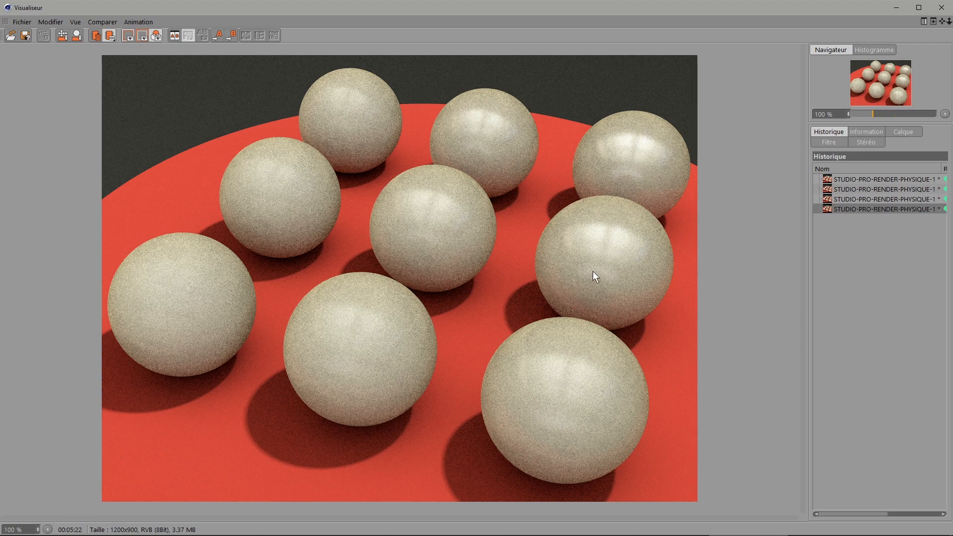
left_click(941, 7)
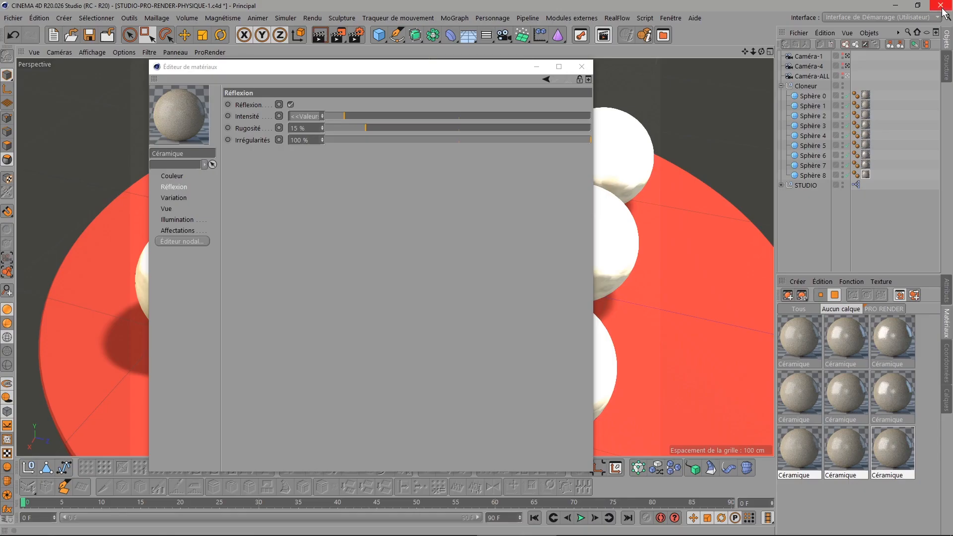
Step: Examine the Couleur, Réflexion and Variation settings of the Céramique materials in the third row
left_click(167, 198)
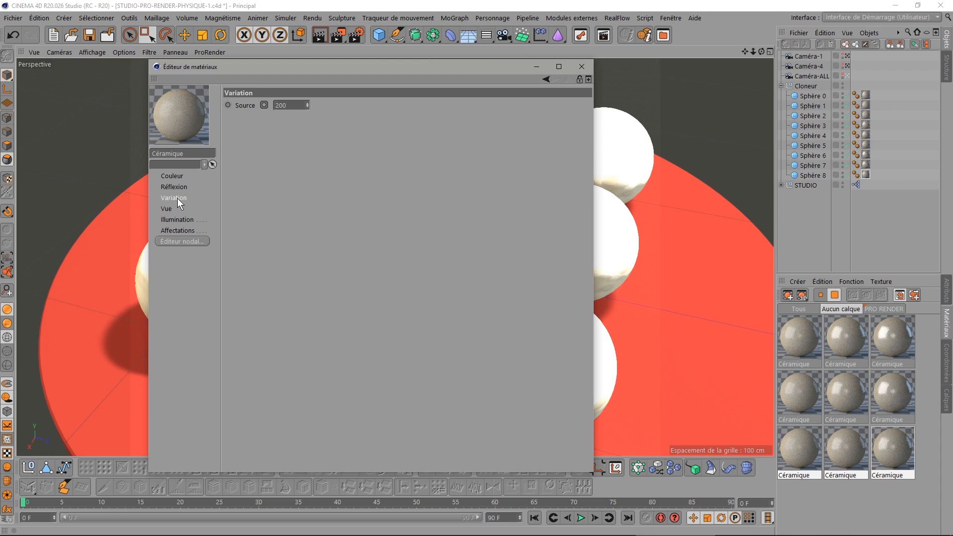
left_click(178, 187)
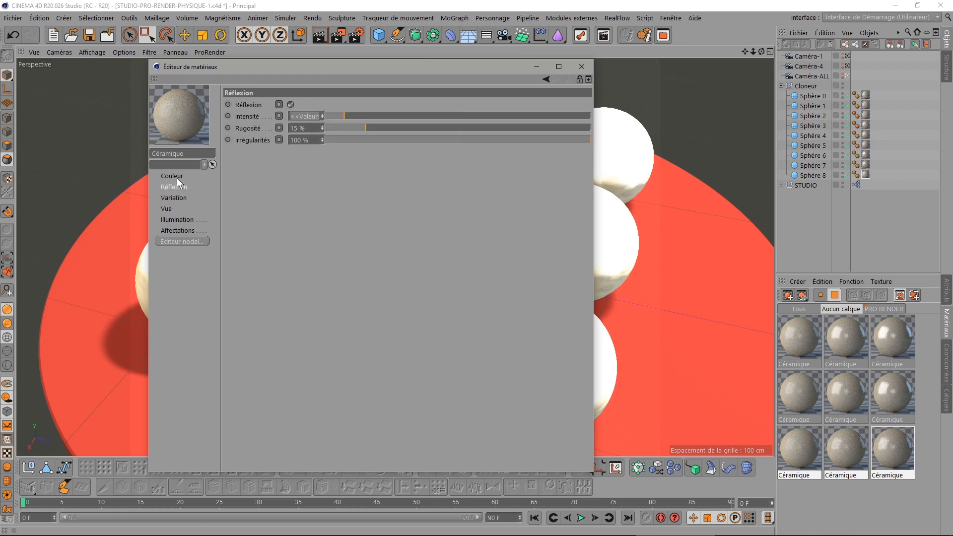
left_click(174, 174)
left_click(174, 186)
left_click(173, 196)
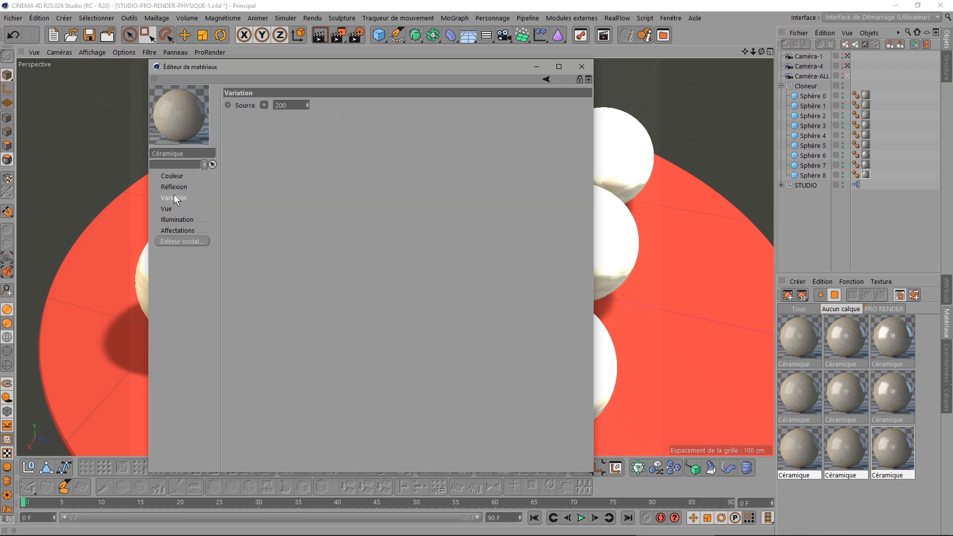
left_click(174, 185)
left_click(172, 177)
left_click(173, 186)
left_click(175, 196)
left_click(174, 187)
left_click(172, 177)
left_click(172, 186)
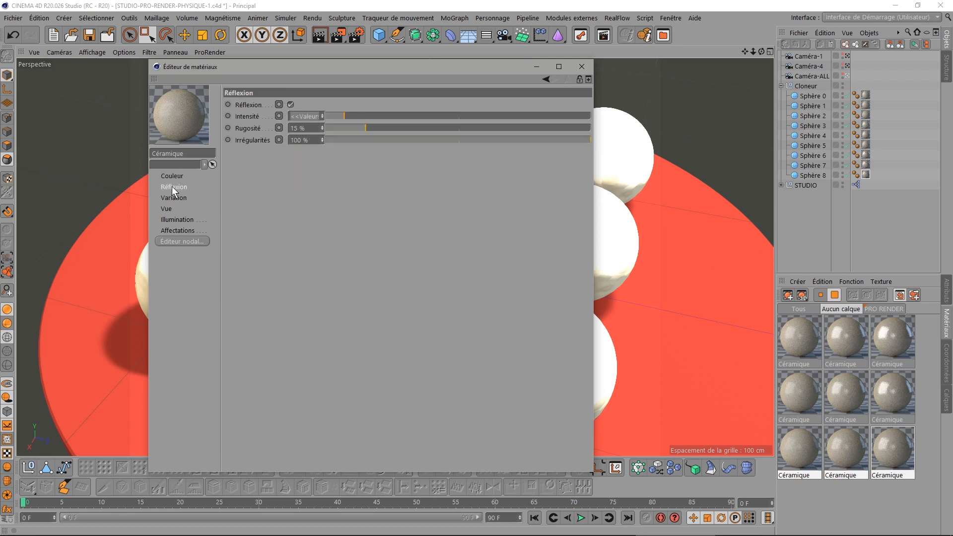
left_click(174, 196)
left_click(173, 187)
left_click(171, 176)
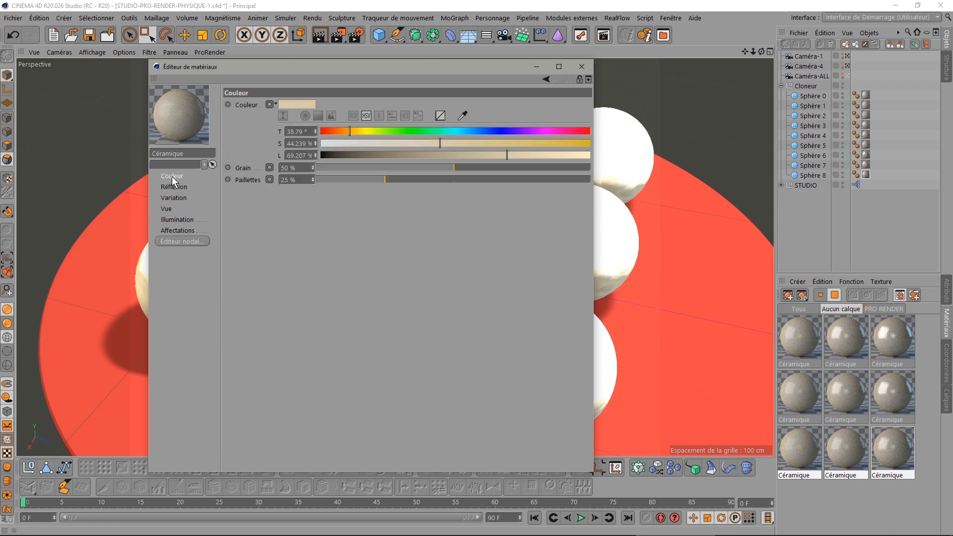
Step: Open the list of predefined node materials for creating a new material
left_click(798, 281)
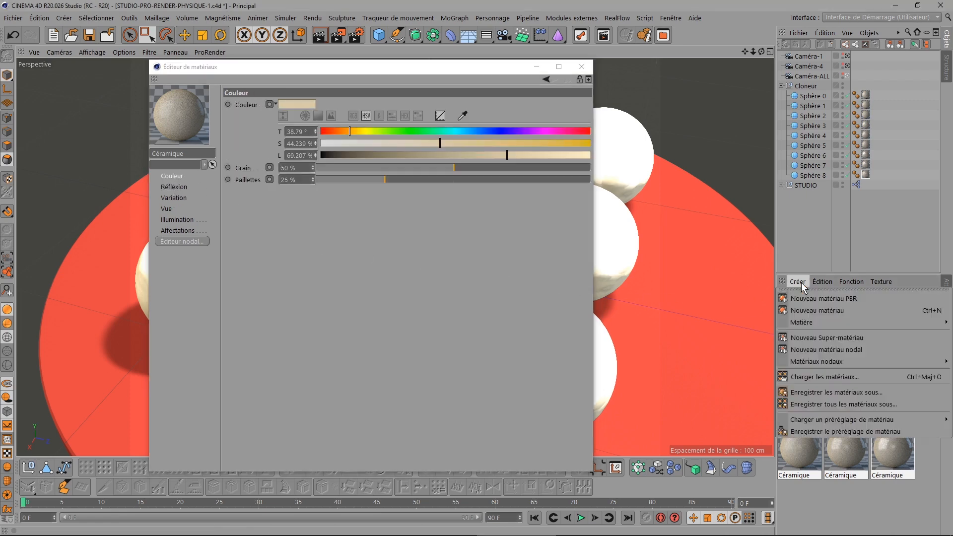
mouse_move(801, 359)
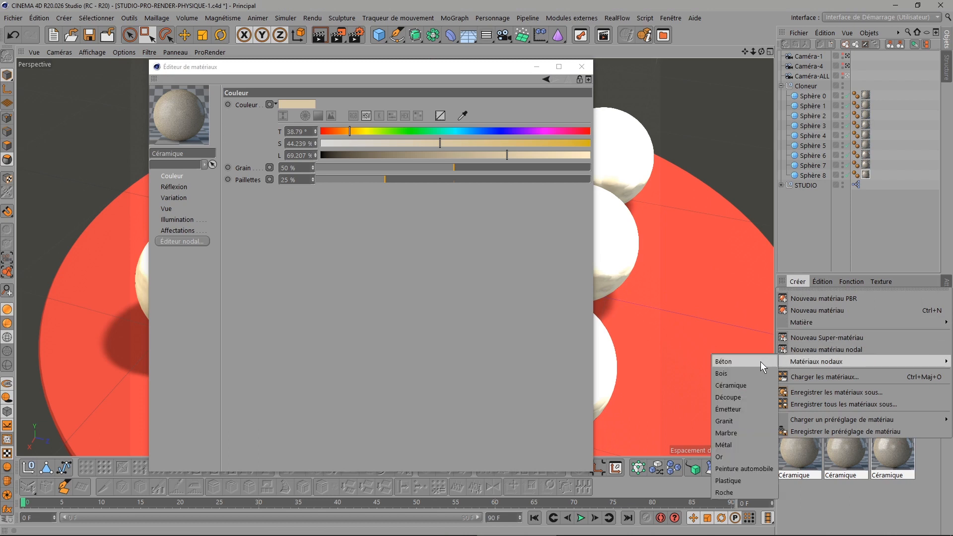